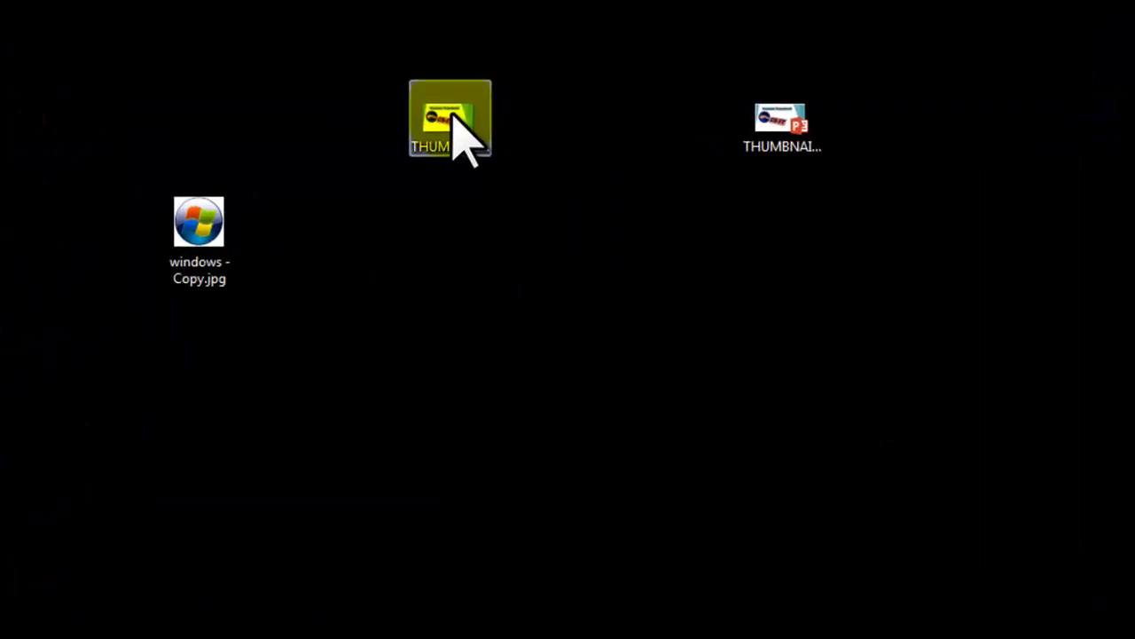
Open THUMBNAIL.jpg's Properties Details tab and scroll down to its image dimensions.
{"action": "right_click", "coordinate": [454, 114]}
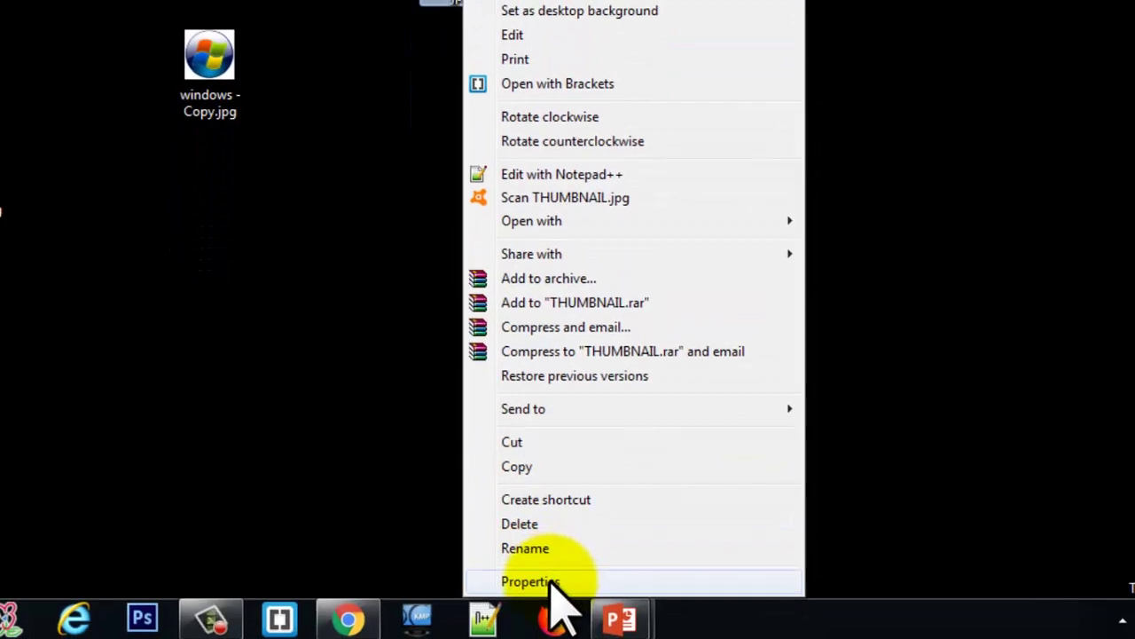
{"action": "left_click", "coordinate": [532, 581]}
{"action": "left_click", "coordinate": [595, 76]}
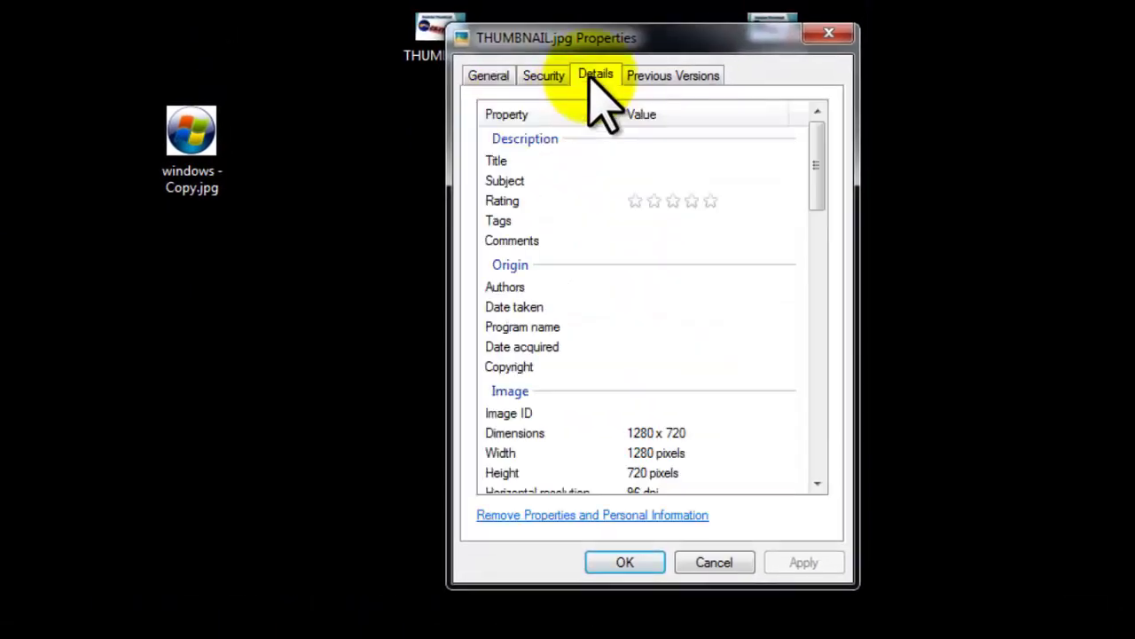
{"action": "scroll", "coordinate": [674, 424], "scroll_direction": "down", "scroll_amount": 1}
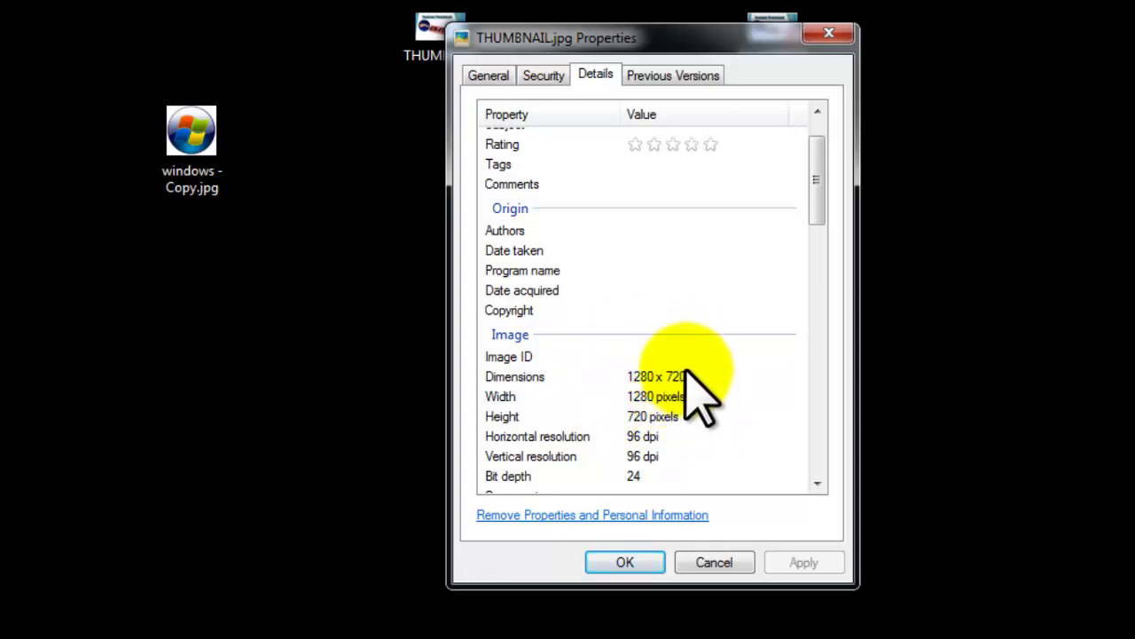
Mark up the 1280 x 720 Image values with red pen annotations, then clear them.
{"action": "left_click_drag", "start_coordinate": [671, 437], "coordinate": [720, 434]}
{"action": "left_click_drag", "start_coordinate": [699, 362], "coordinate": [705, 406]}
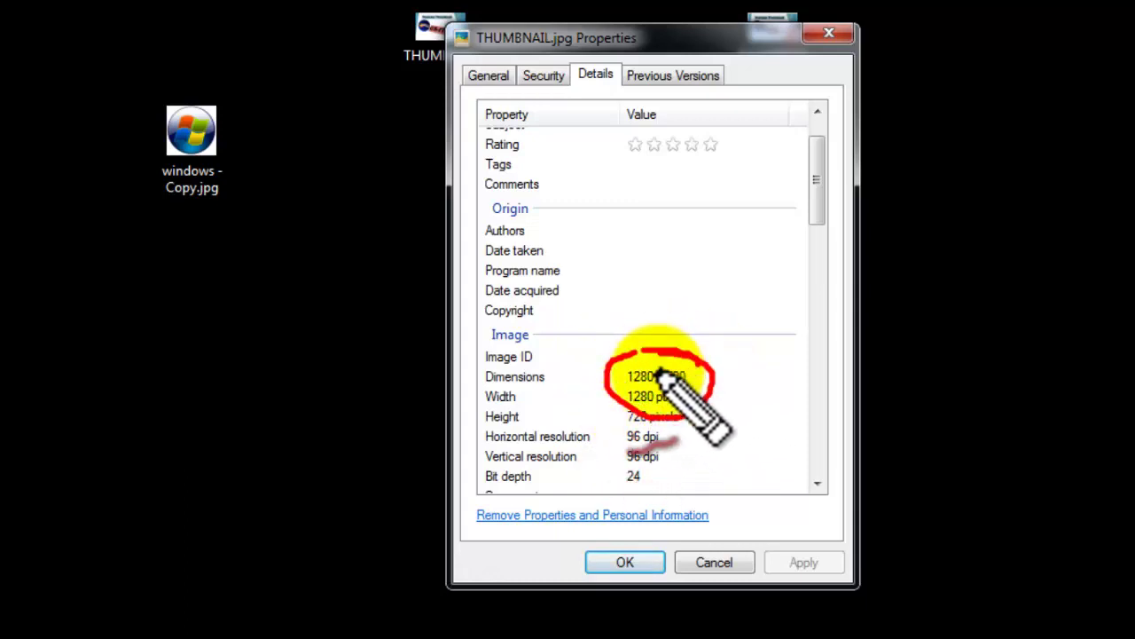
{"action": "key", "text": "Escape"}
{"action": "left_click_drag", "start_coordinate": [541, 533], "coordinate": [590, 523]}
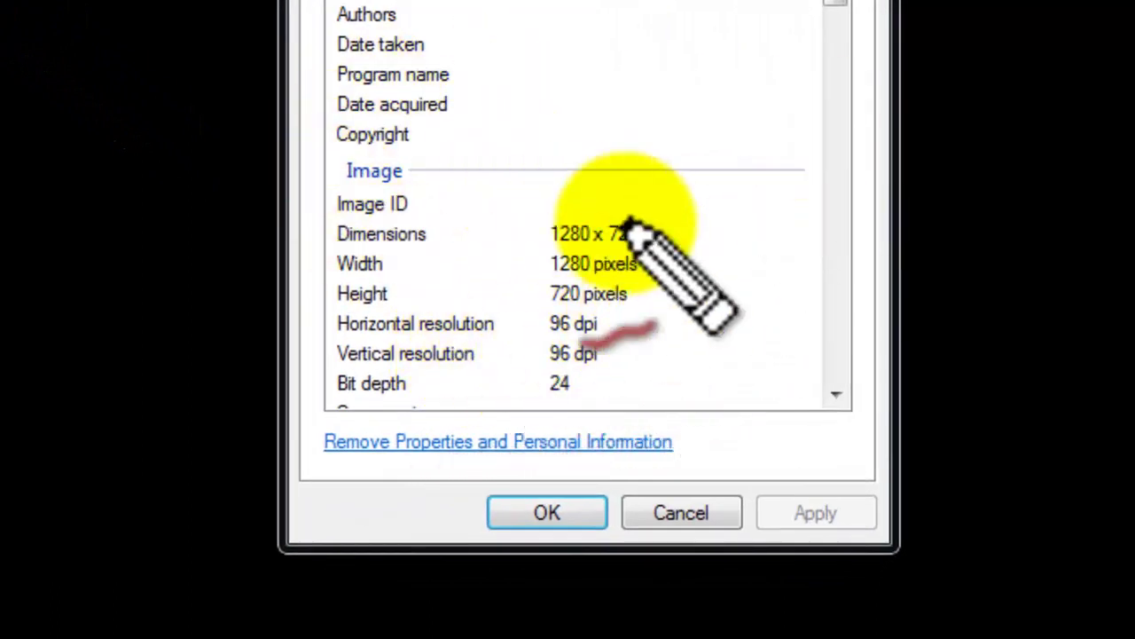
{"action": "left_click_drag", "start_coordinate": [494, 26], "coordinate": [646, 167]}
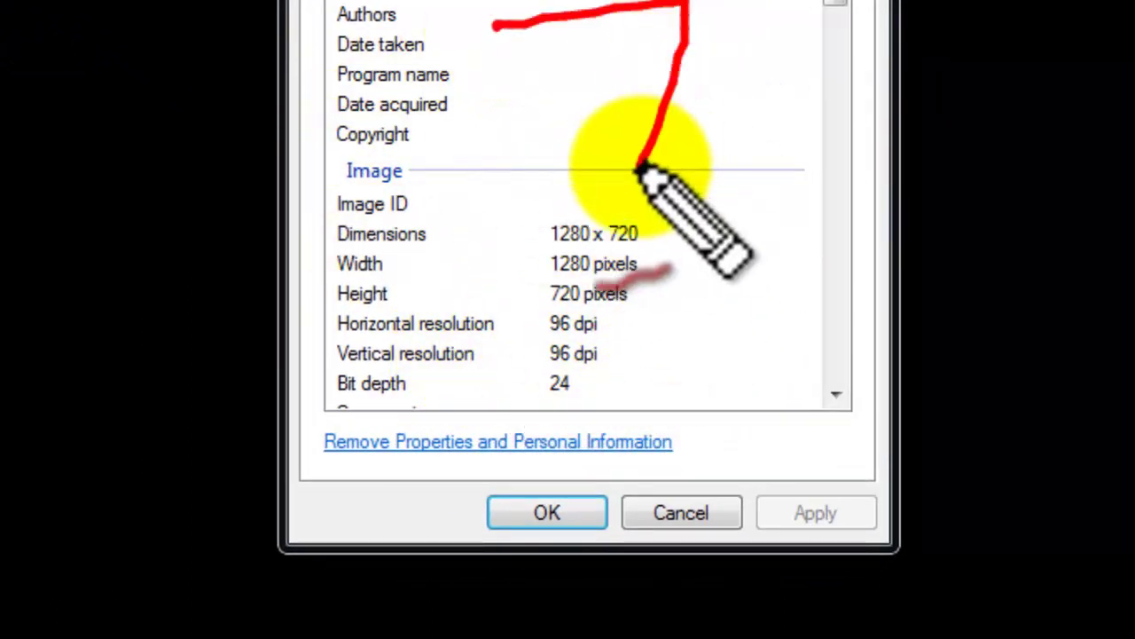
{"action": "left_click_drag", "start_coordinate": [609, 73], "coordinate": [672, 74]}
{"action": "left_click_drag", "start_coordinate": [751, 2], "coordinate": [735, 137]}
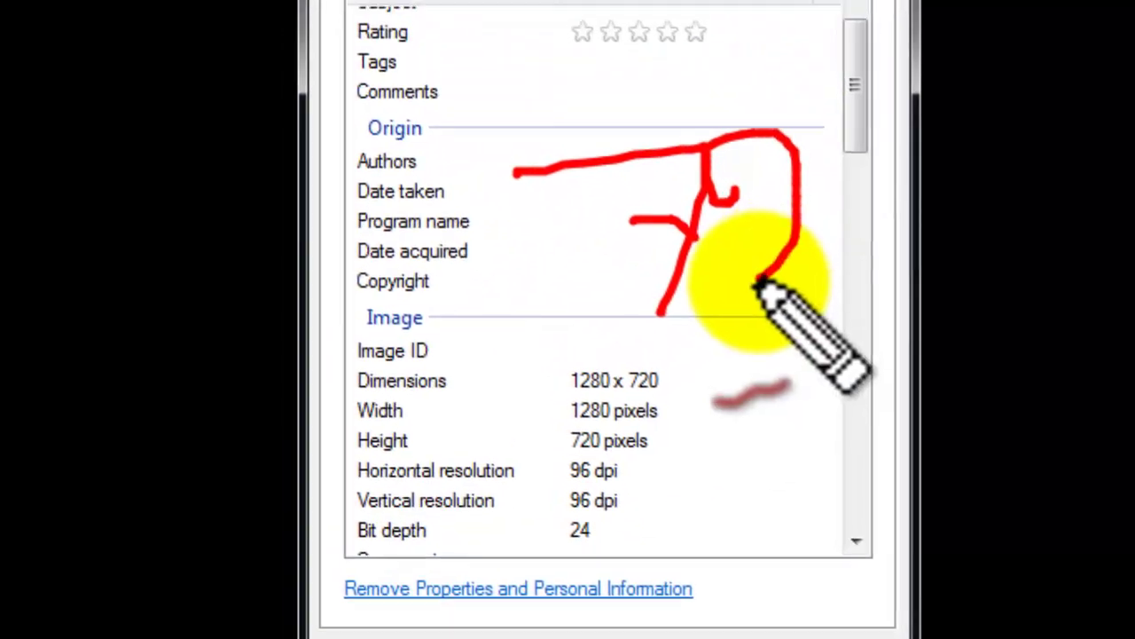
{"action": "left_click_drag", "start_coordinate": [753, 282], "coordinate": [887, 268]}
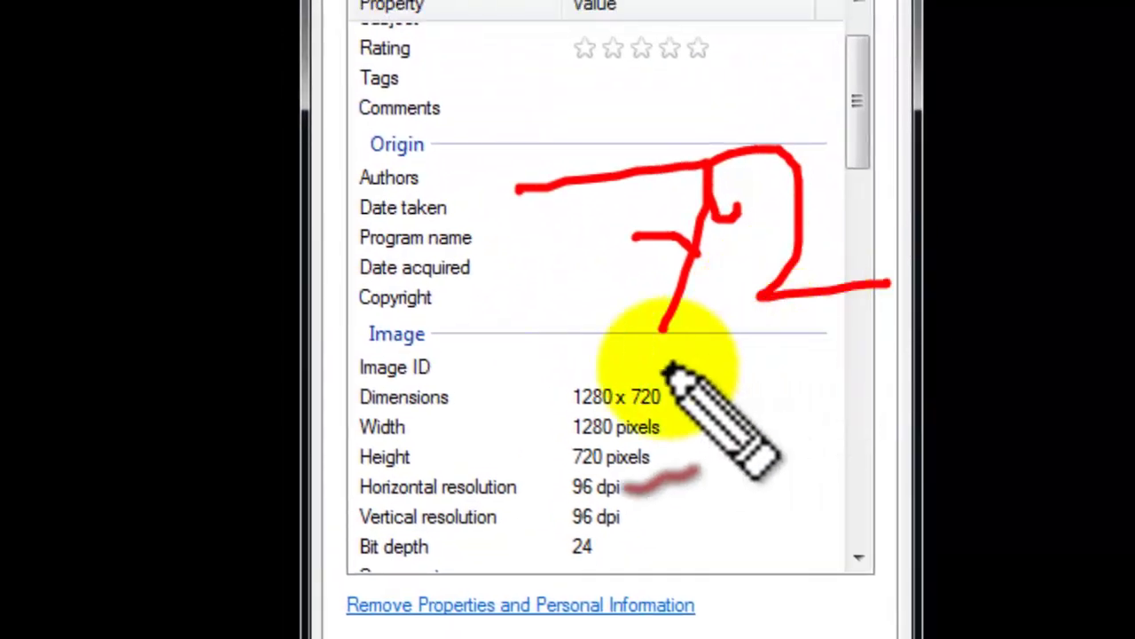
{"action": "left_click_drag", "start_coordinate": [517, 363], "coordinate": [995, 364]}
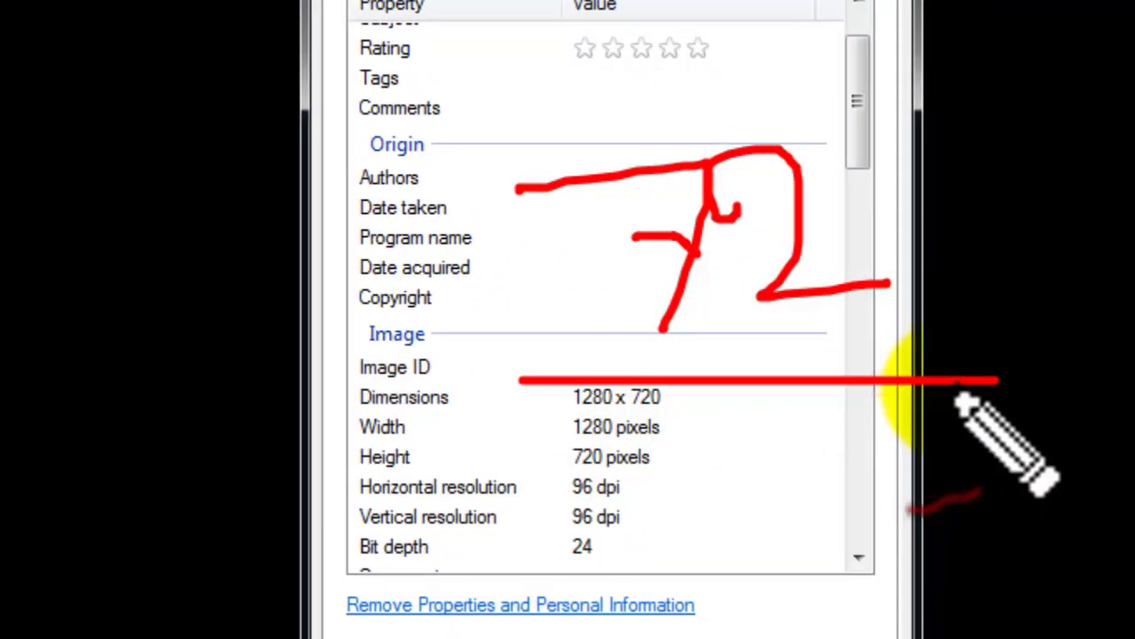
{"action": "key", "text": "Escape"}
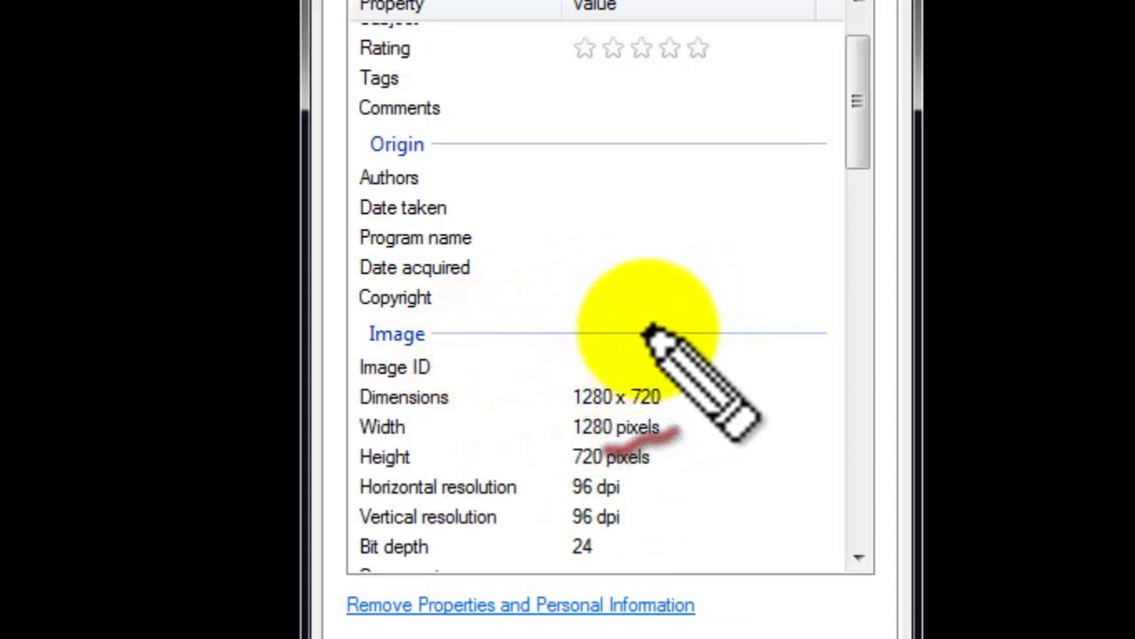
{"action": "mouse_move", "coordinate": [653, 323]}
{"action": "left_mouse_down"}
{"action": "mouse_move", "coordinate": [532, 621]}
{"action": "mouse_move", "coordinate": [791, 463]}
{"action": "mouse_move", "coordinate": [596, 326]}
{"action": "left_mouse_up"}
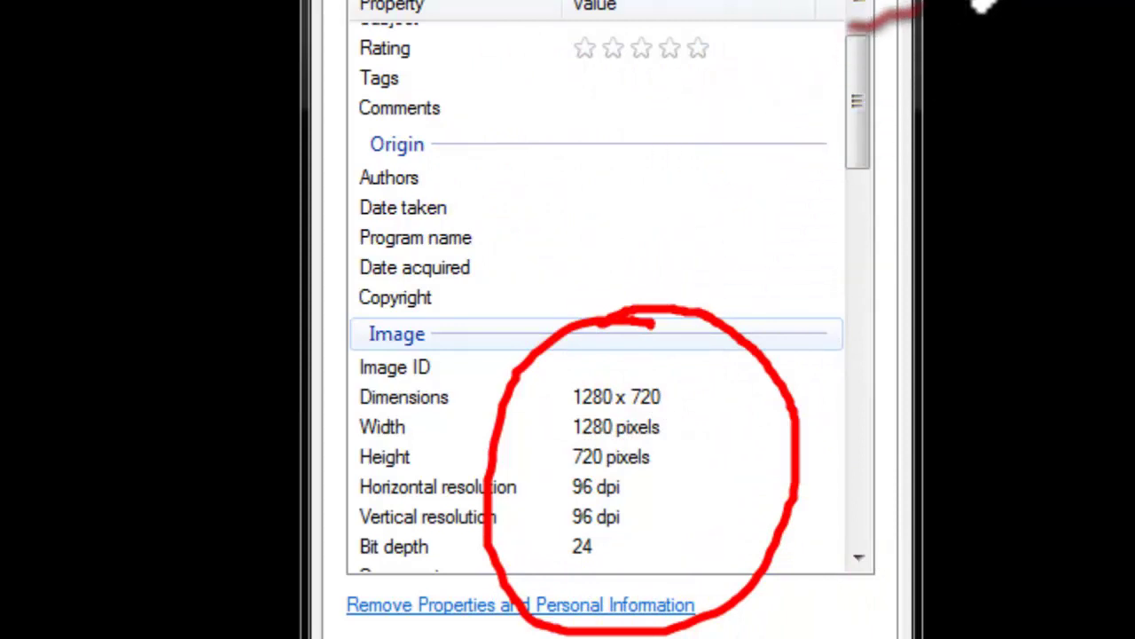
{"action": "key", "text": "Escape"}
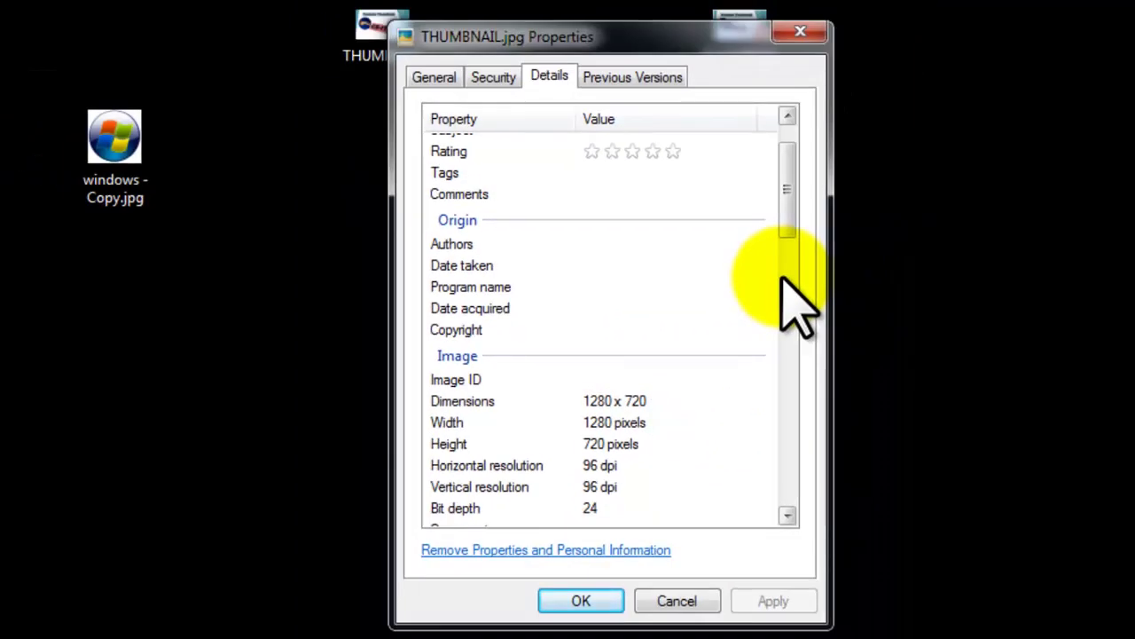
Close Properties, show 000.pptx at slide 6 and highlight its 'আইকন পরিবর্তন' subtitle.
{"action": "left_click", "coordinate": [798, 36]}
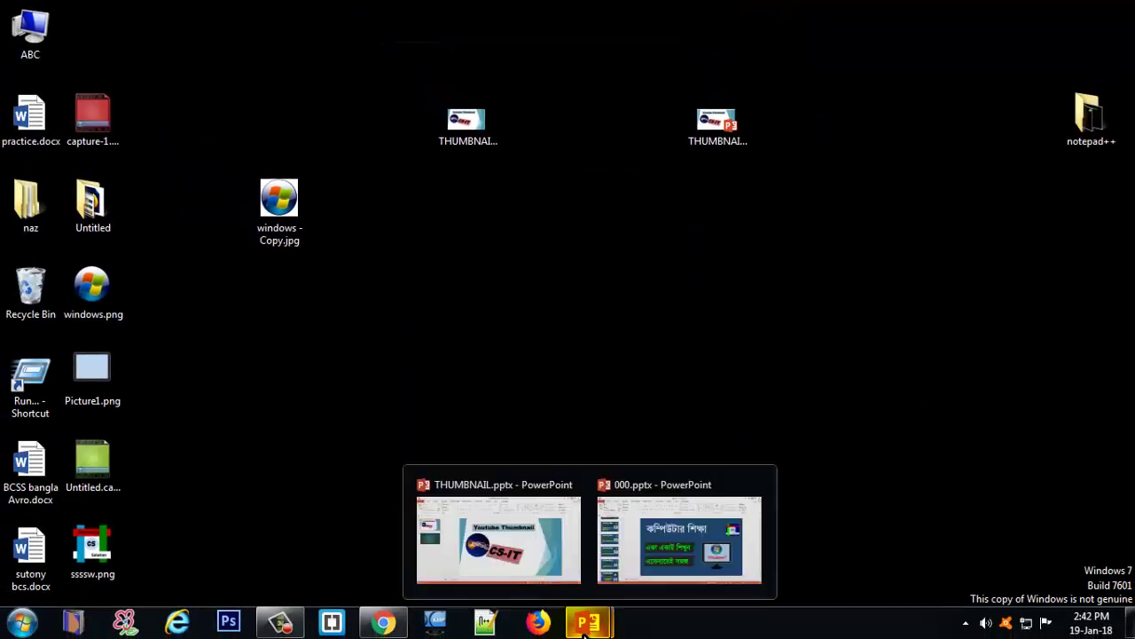
{"action": "left_click", "coordinate": [679, 540]}
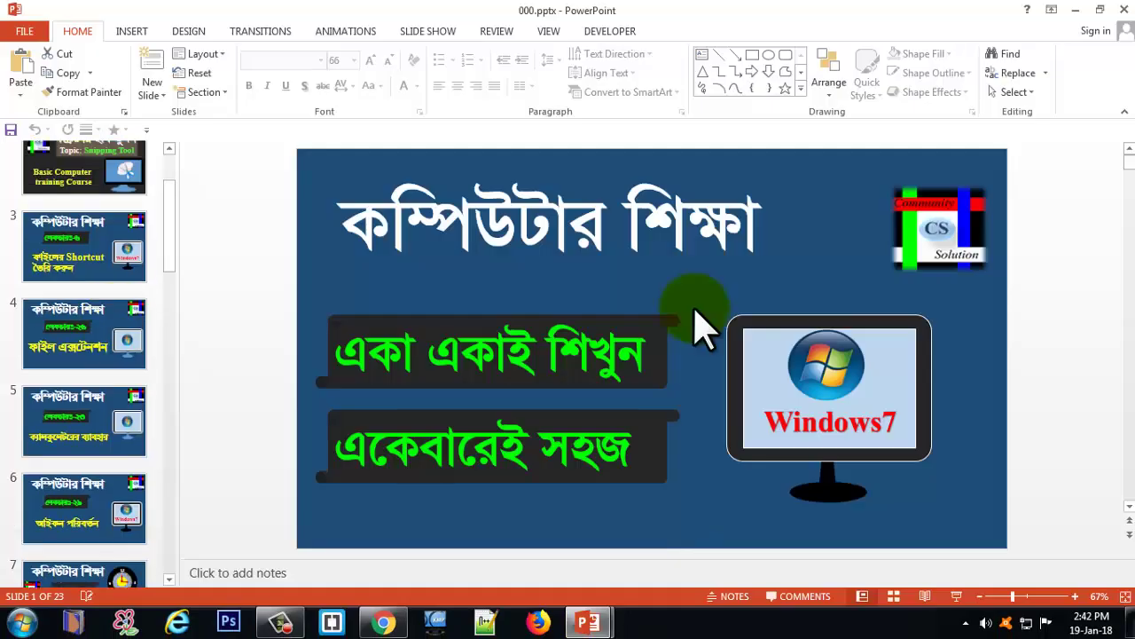
{"action": "left_click", "coordinate": [93, 430]}
{"action": "key", "text": "Down"}
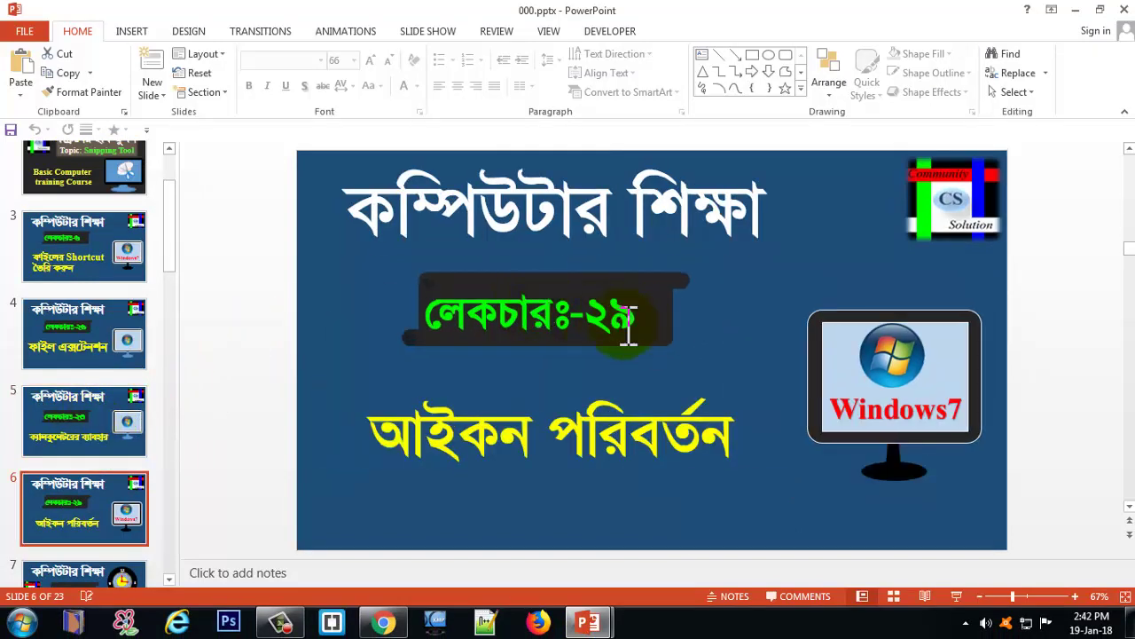
{"action": "left_click_drag", "start_coordinate": [358, 392], "coordinate": [354, 477]}
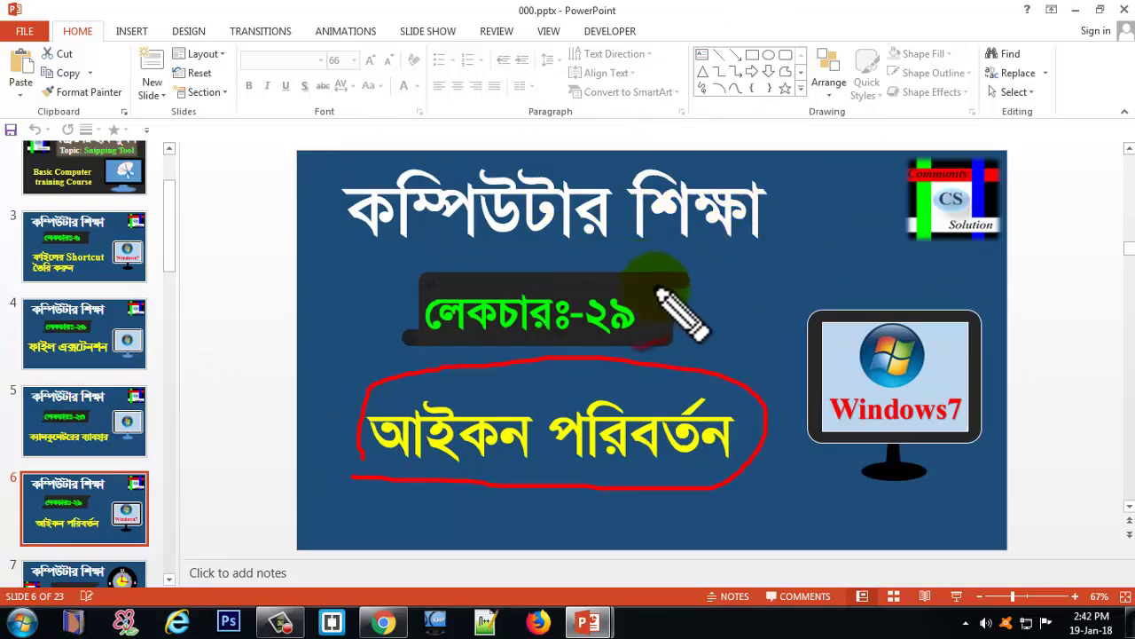
{"action": "key", "text": "Escape"}
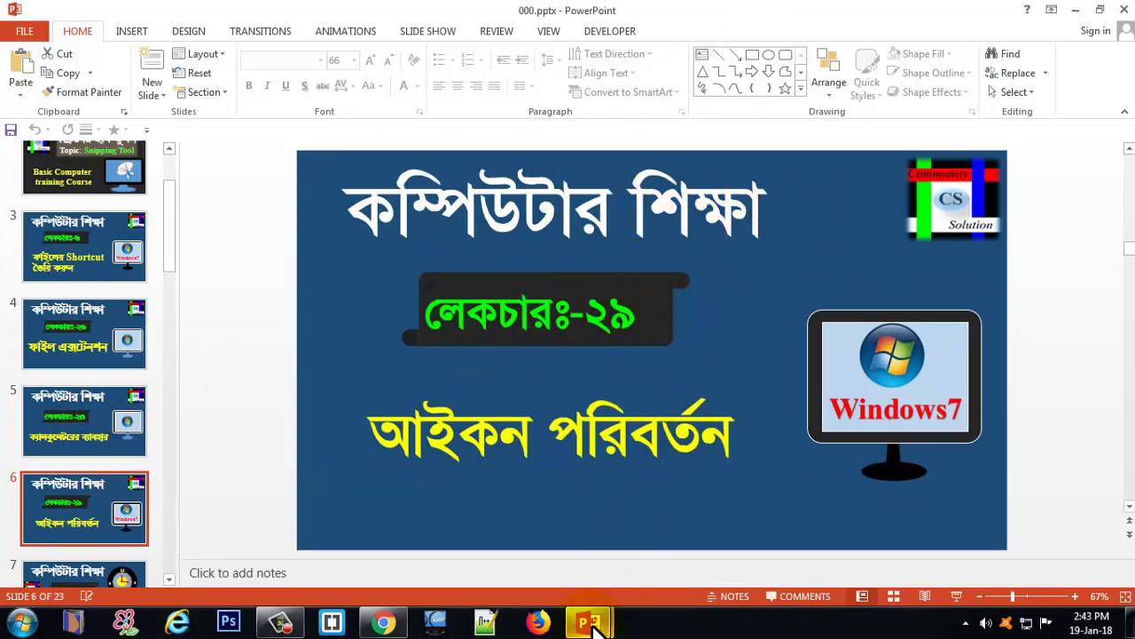
{"action": "mouse_move", "coordinate": [589, 621]}
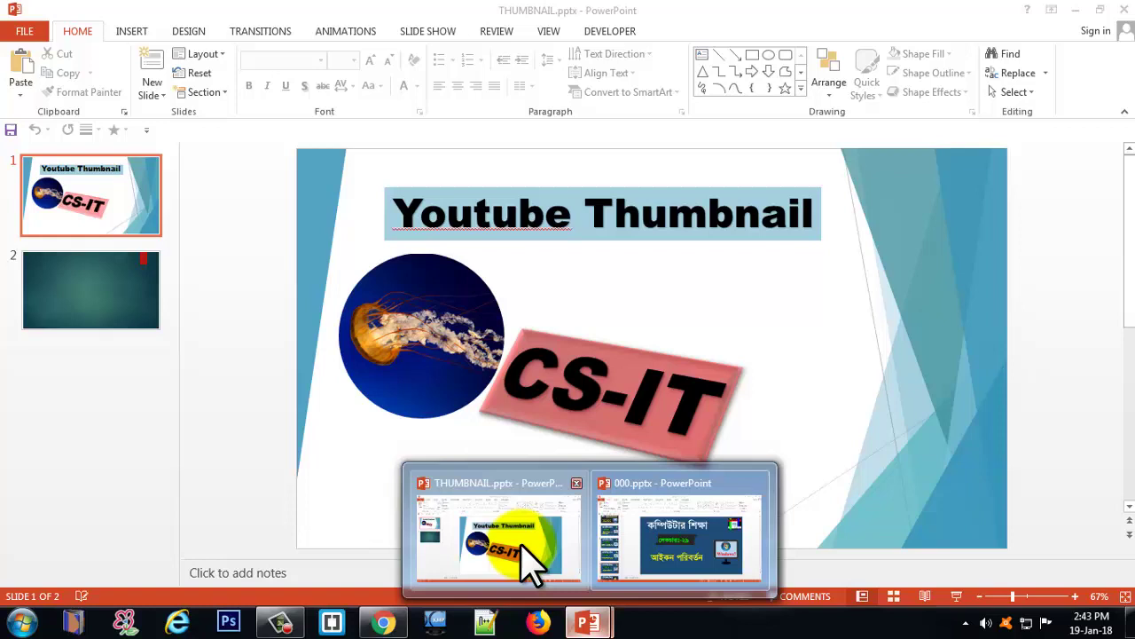
Go to THUMBNAIL.pptx's blank teal slide 2 and bring up the slide's context menu under DESIGN.
{"action": "left_click", "coordinate": [530, 559]}
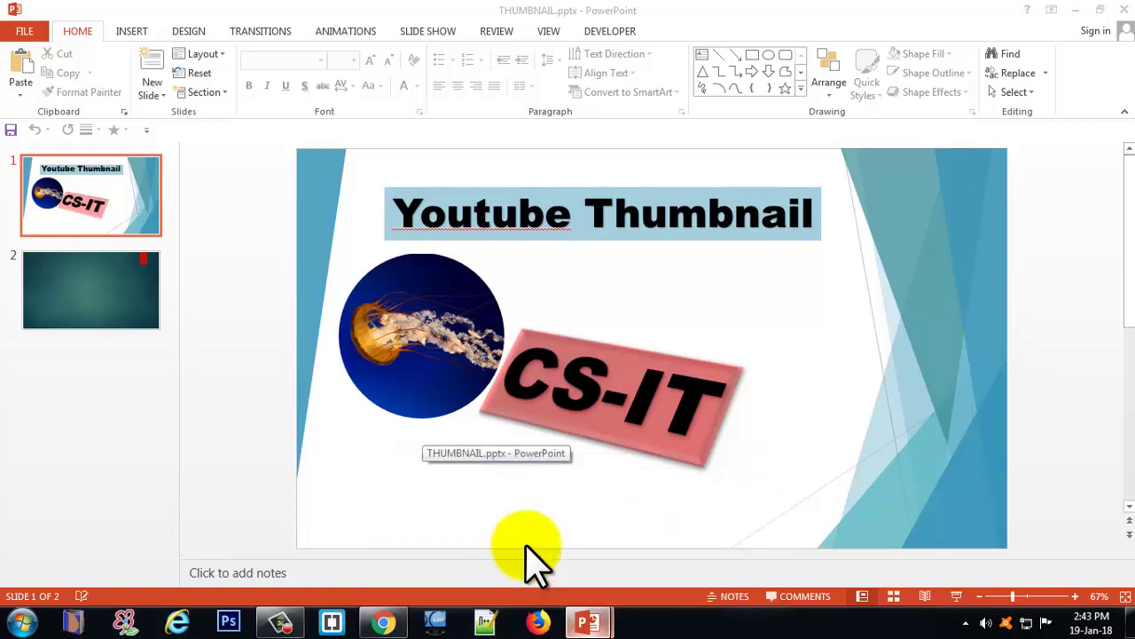
{"action": "left_click", "coordinate": [119, 306]}
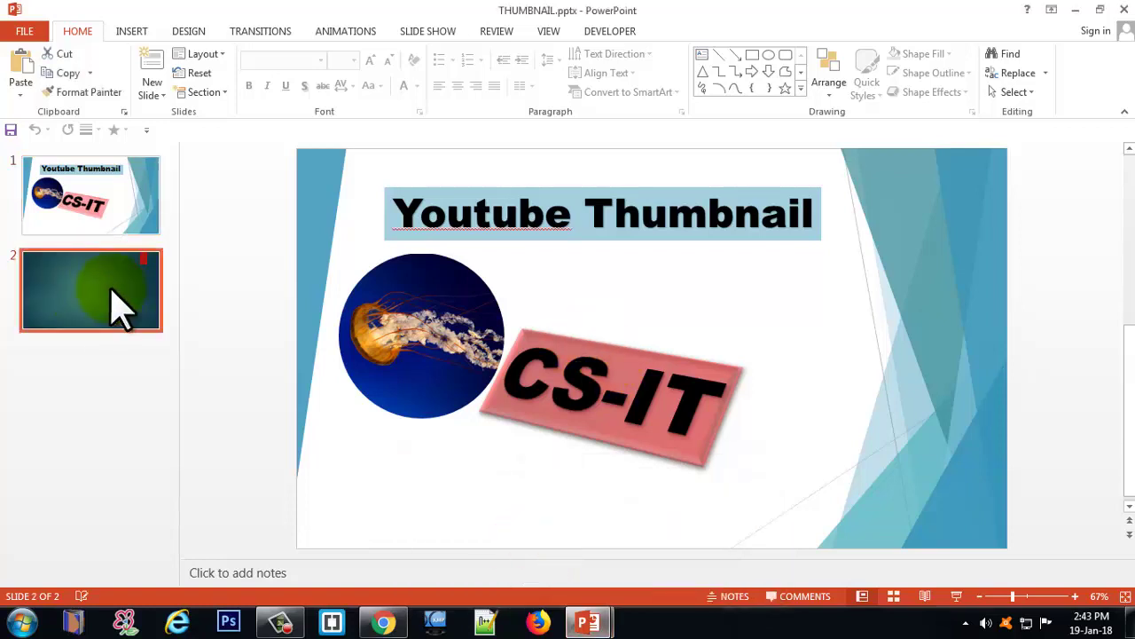
{"action": "left_click", "coordinate": [193, 36]}
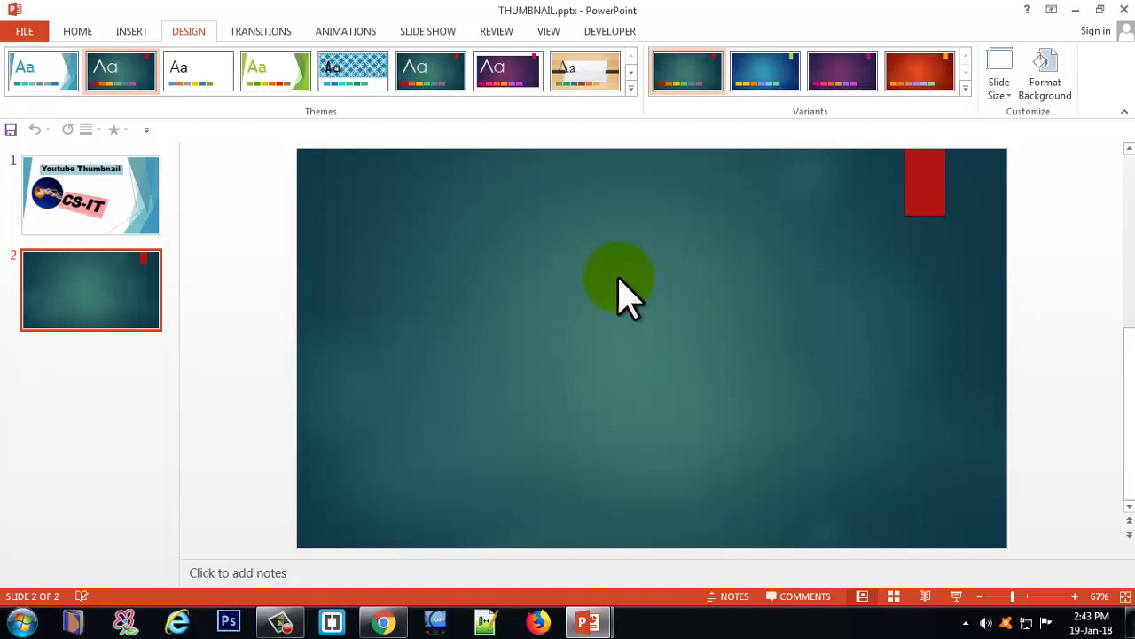
{"action": "right_click", "coordinate": [621, 275]}
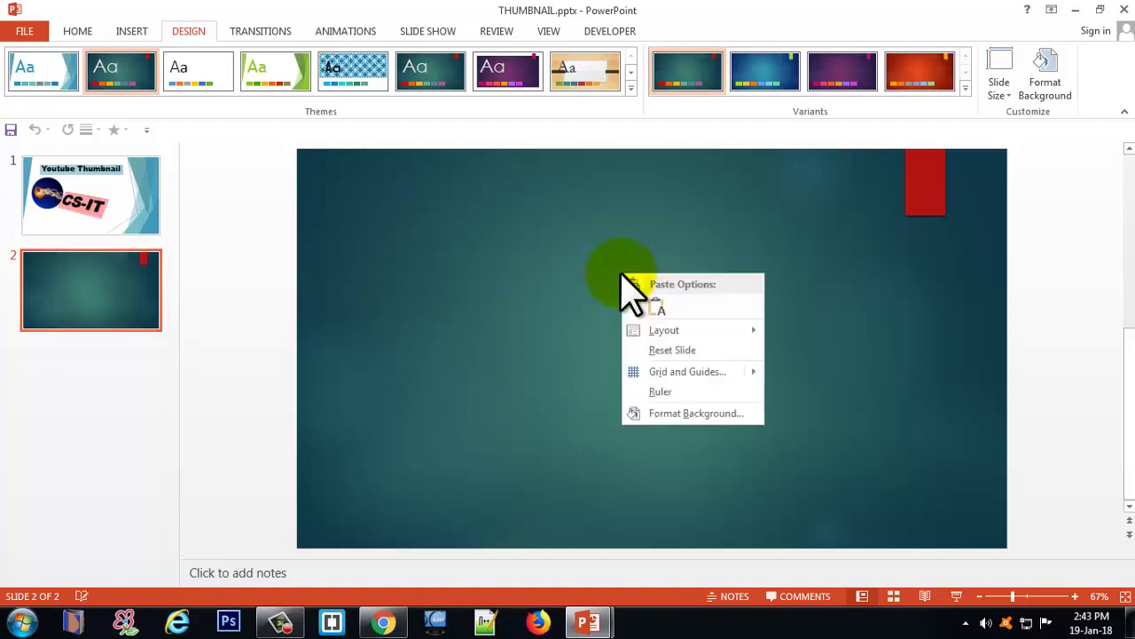
Give slide 2 a solid dark grey background fill in Format Background.
{"action": "left_click", "coordinate": [697, 413]}
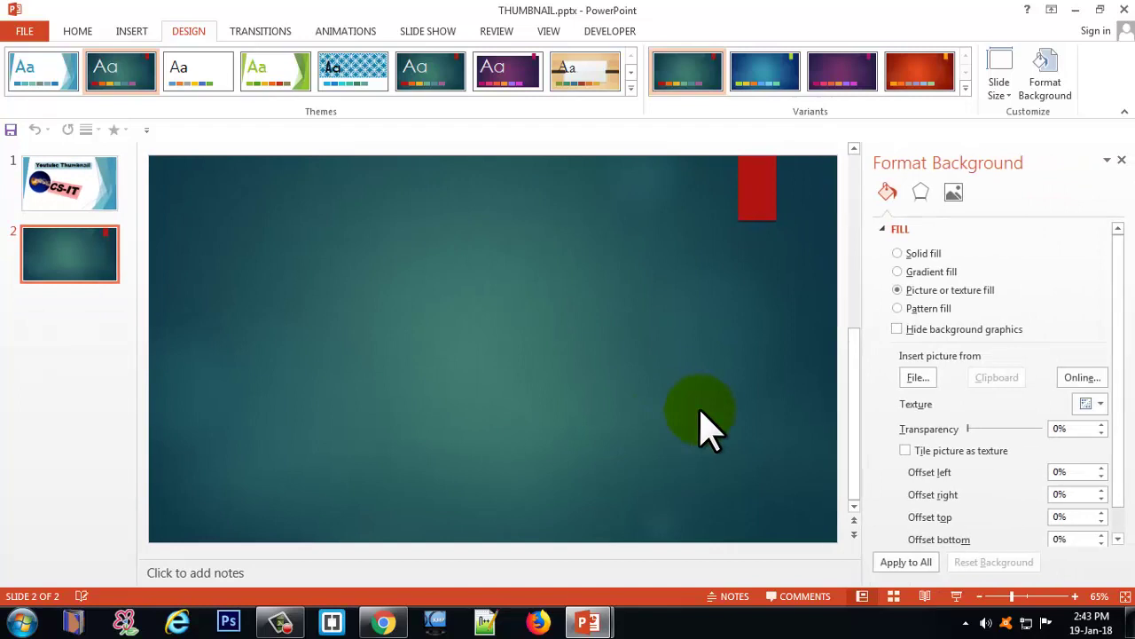
{"action": "left_click", "coordinate": [897, 254]}
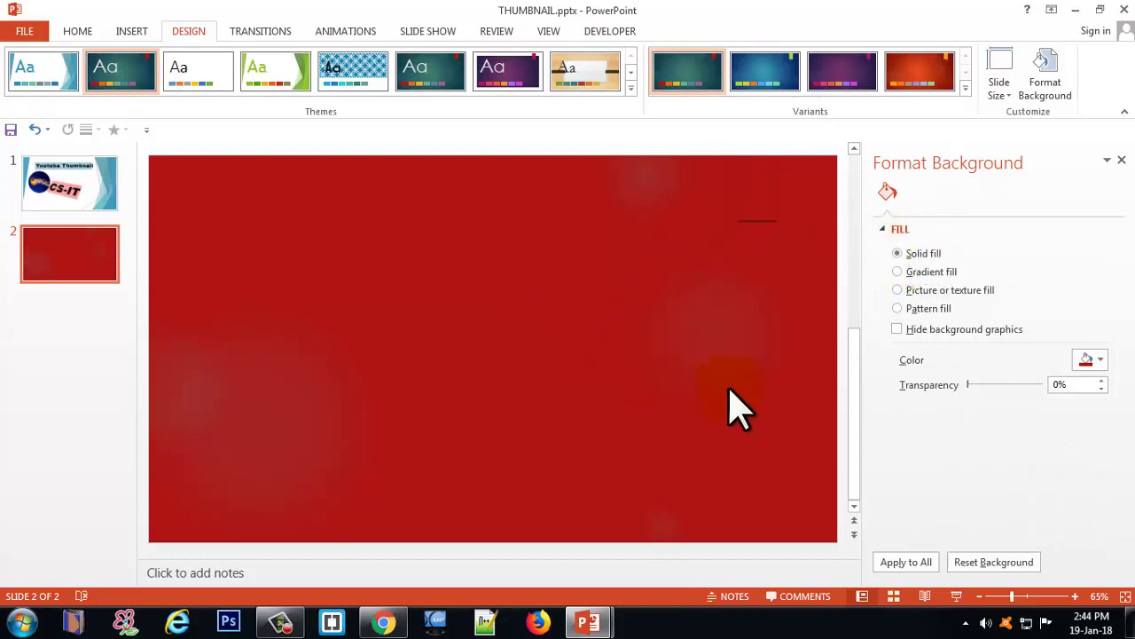
{"action": "left_click", "coordinate": [1091, 362]}
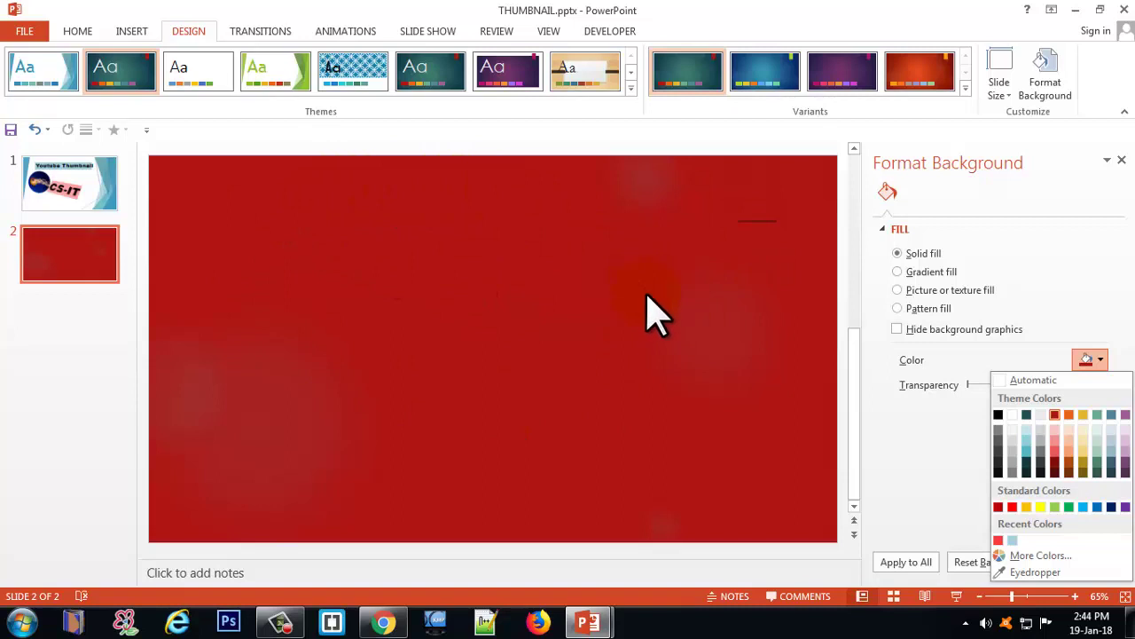
{"action": "left_click", "coordinate": [1000, 453]}
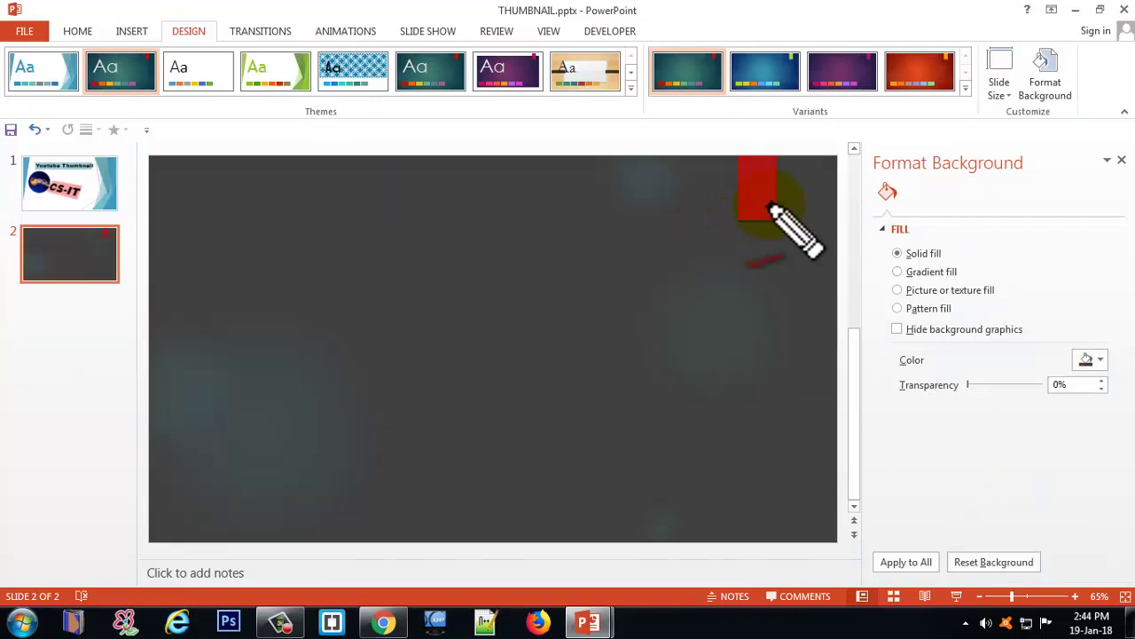
{"action": "mouse_move", "coordinate": [768, 180]}
{"action": "left_mouse_down"}
{"action": "mouse_move", "coordinate": [766, 257]}
{"action": "mouse_move", "coordinate": [786, 184]}
{"action": "left_mouse_up"}
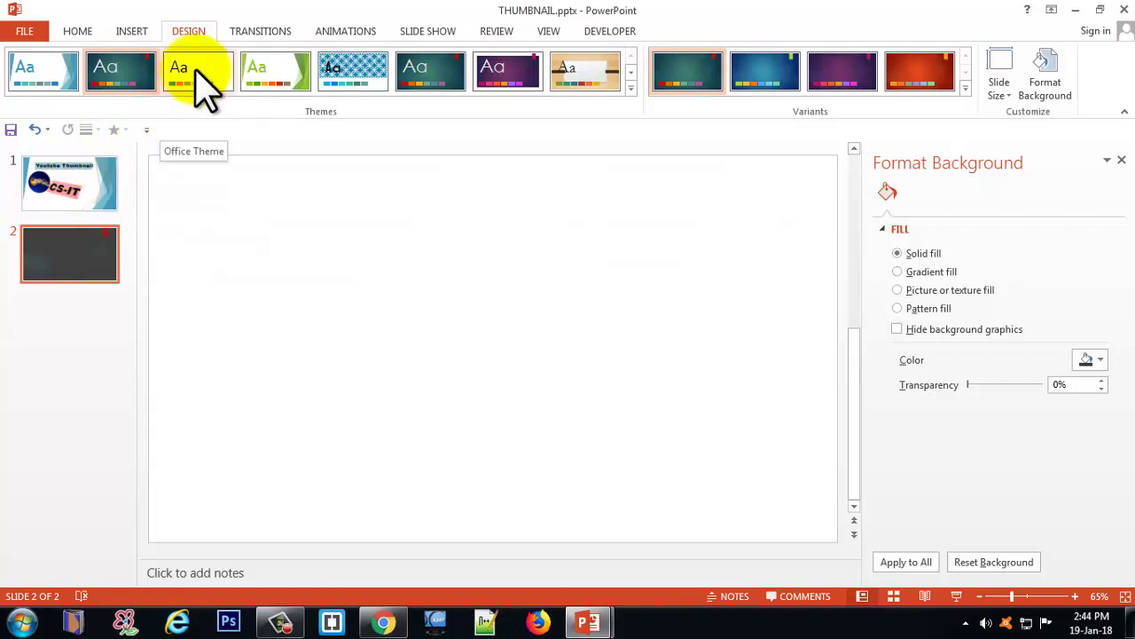
Apply the Office theme to slide 2 only, then show the background colour choices.
{"action": "right_click", "coordinate": [204, 84]}
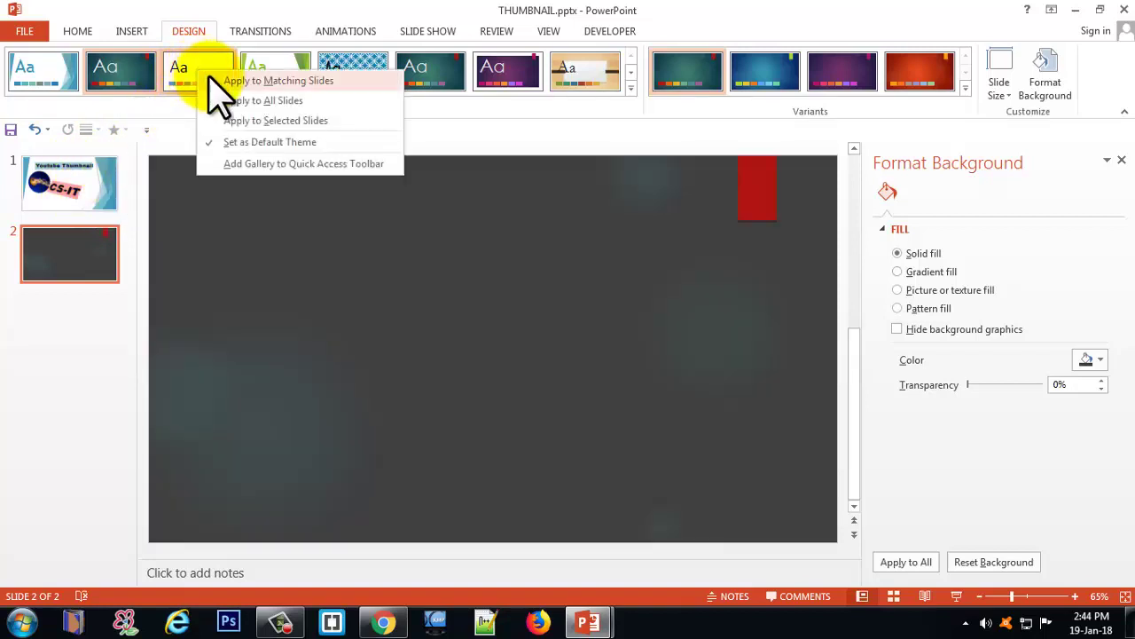
{"action": "left_click", "coordinate": [289, 121]}
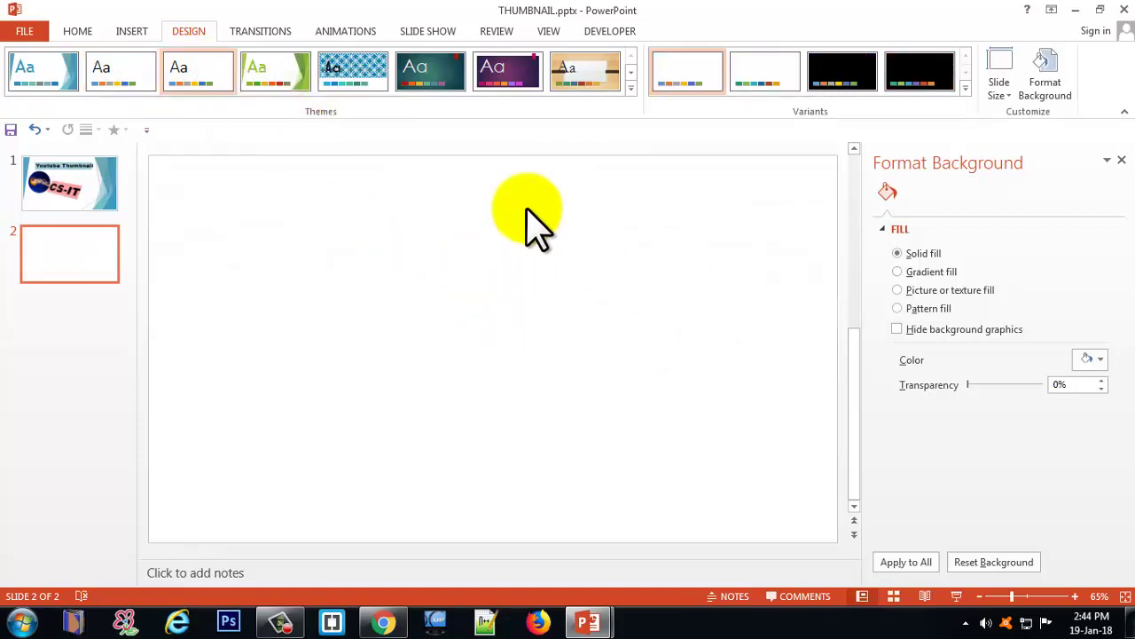
{"action": "left_click", "coordinate": [1097, 359]}
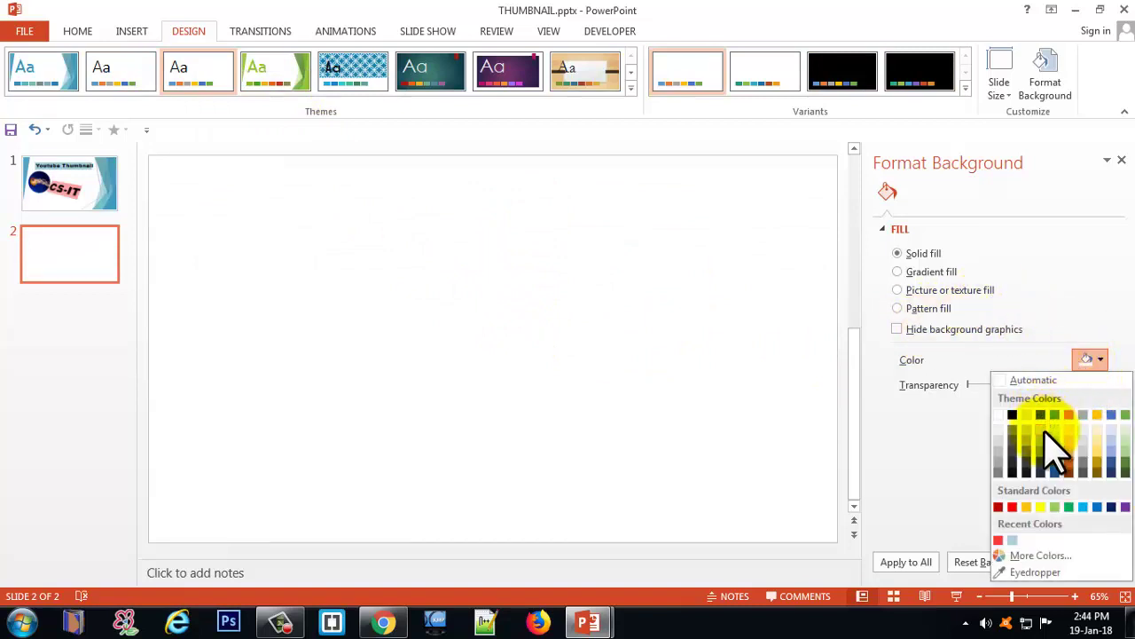
Pick the dark teal standard hexagon in More Colors as slide 2's background.
{"action": "left_click", "coordinate": [1050, 555]}
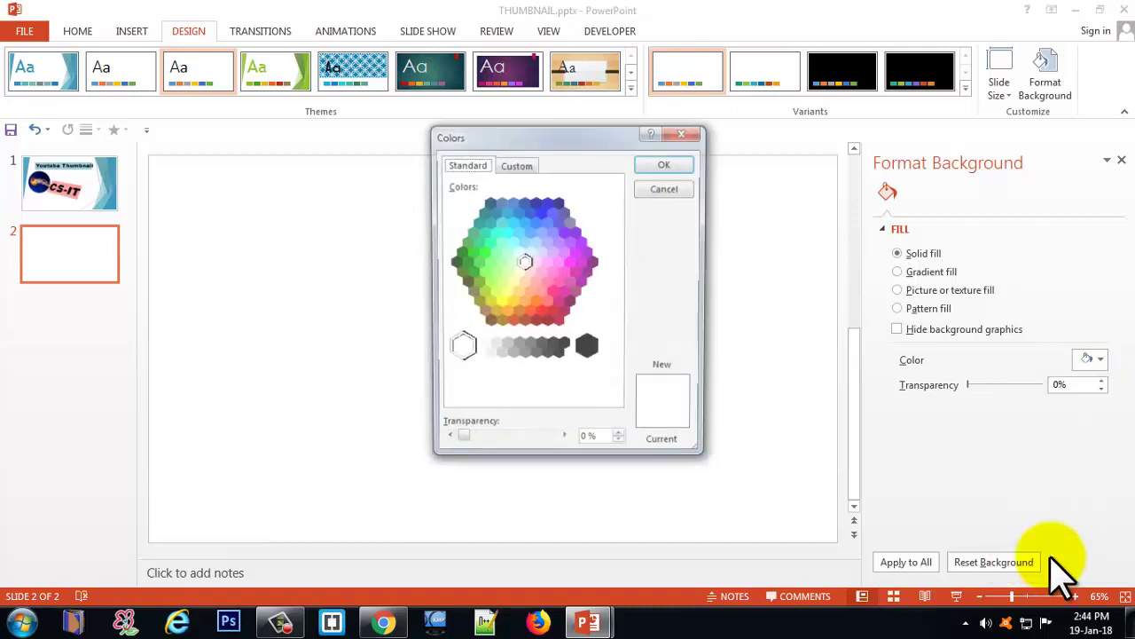
{"action": "left_click", "coordinate": [514, 165]}
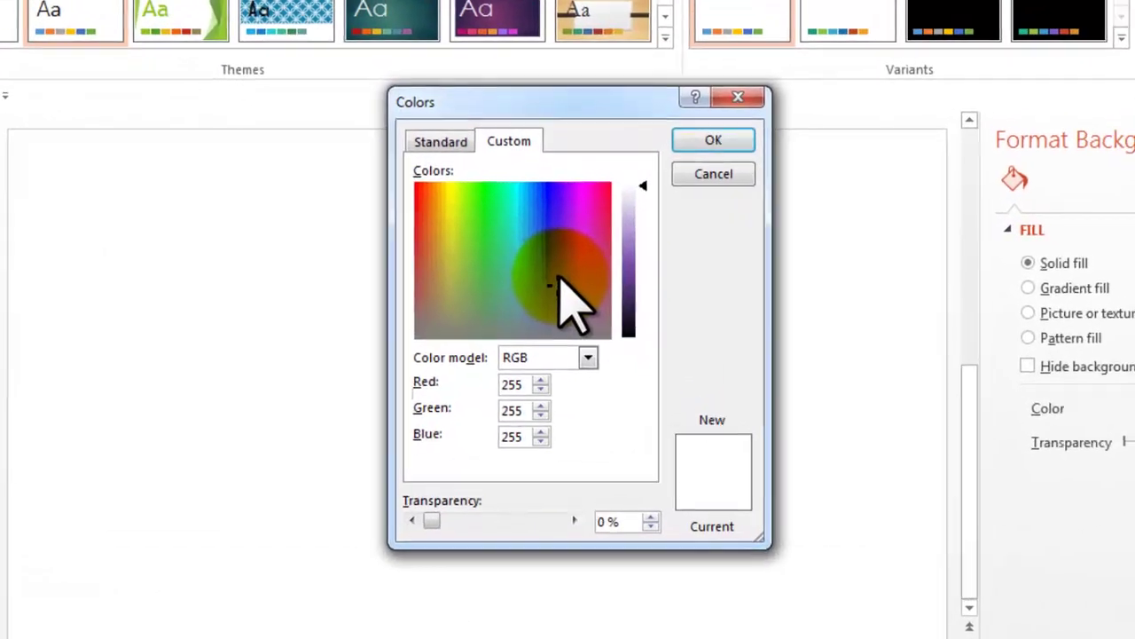
{"action": "left_click", "coordinate": [444, 144]}
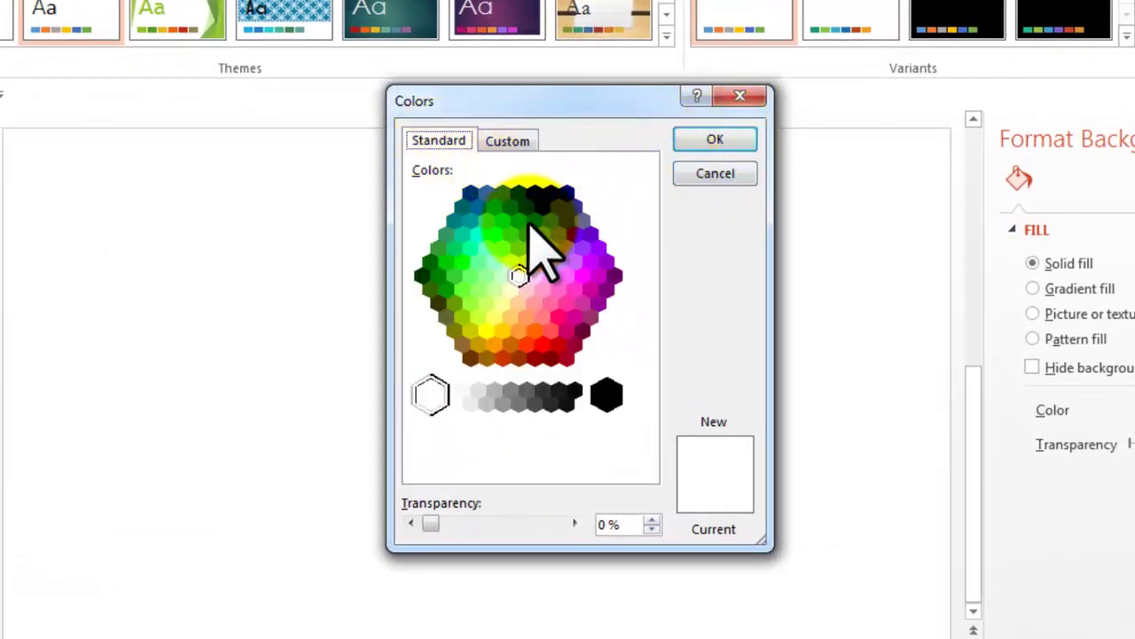
{"action": "left_click", "coordinate": [462, 206]}
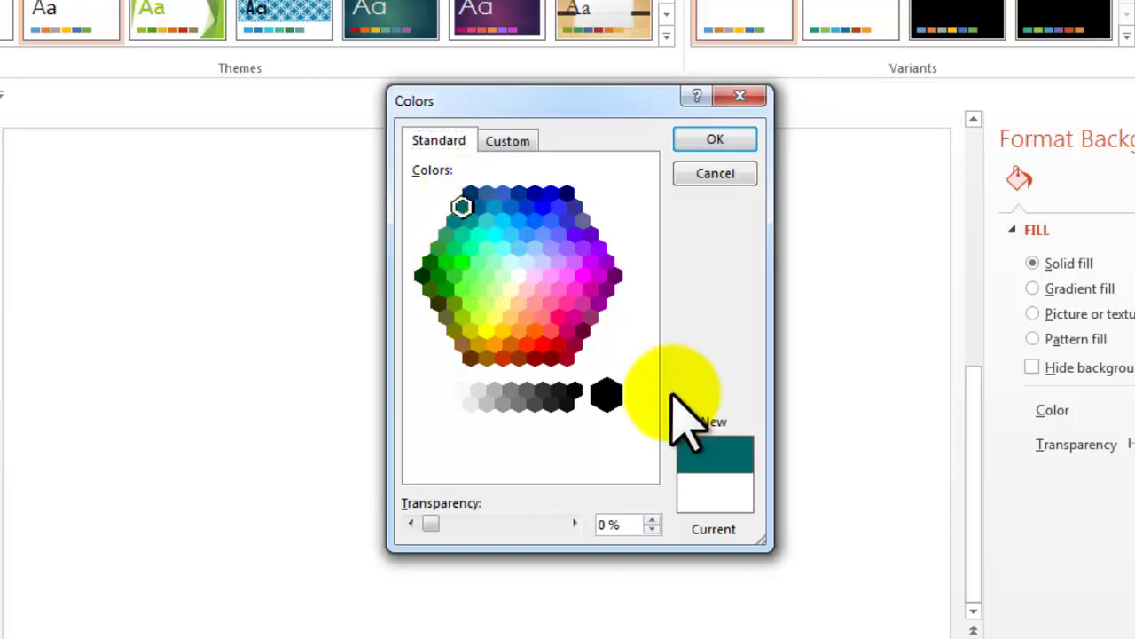
{"action": "left_click", "coordinate": [715, 140]}
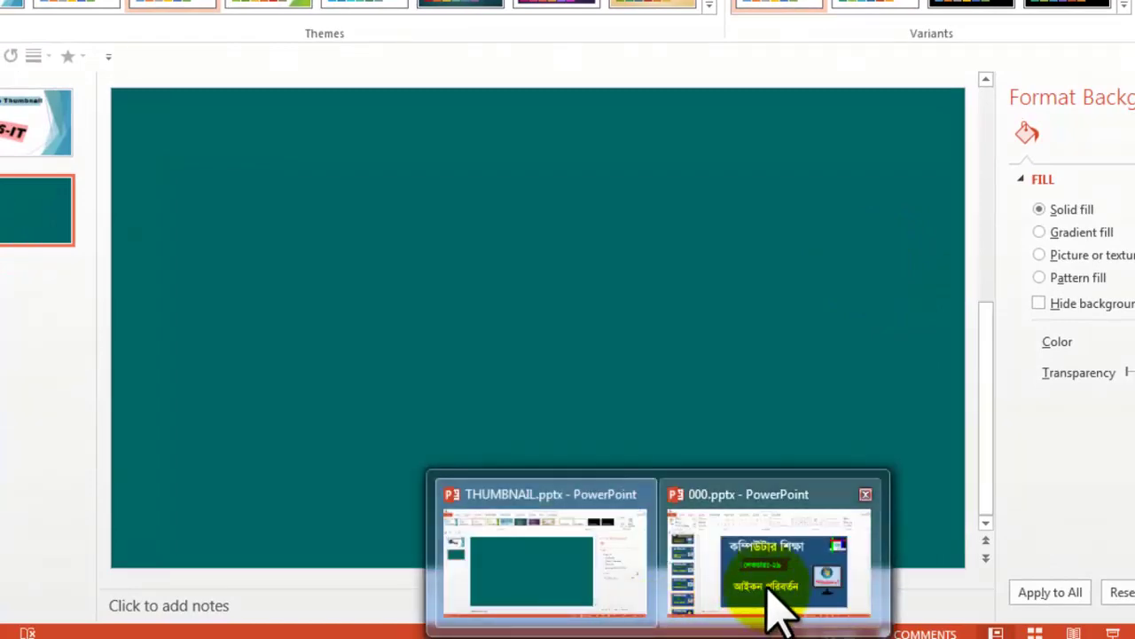
{"action": "left_click", "coordinate": [769, 598]}
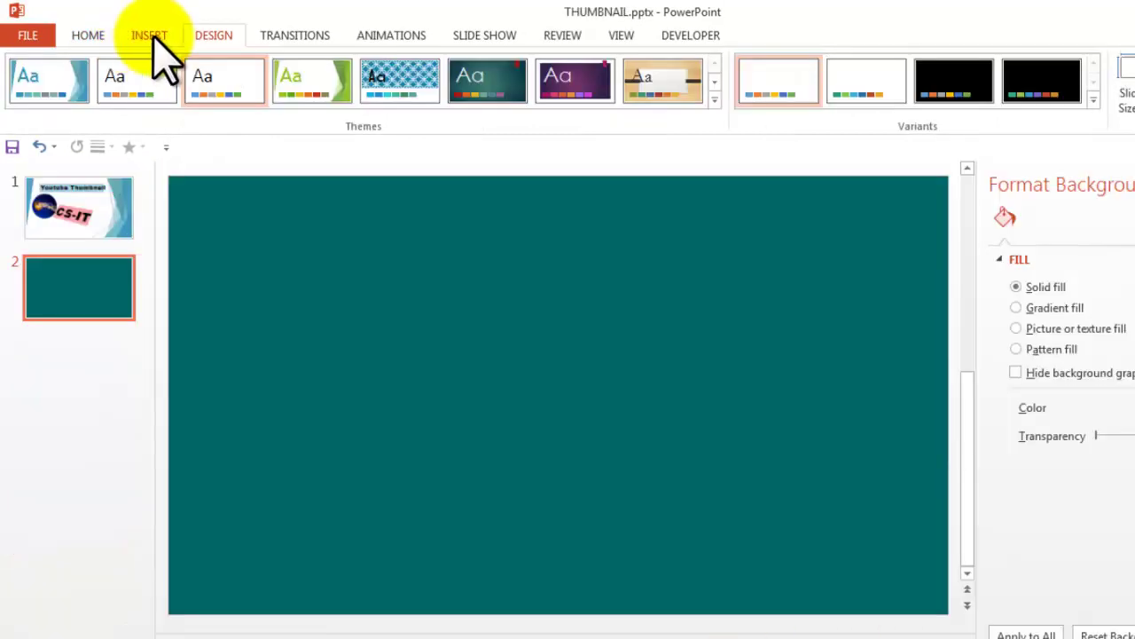
{"action": "left_click", "coordinate": [151, 37]}
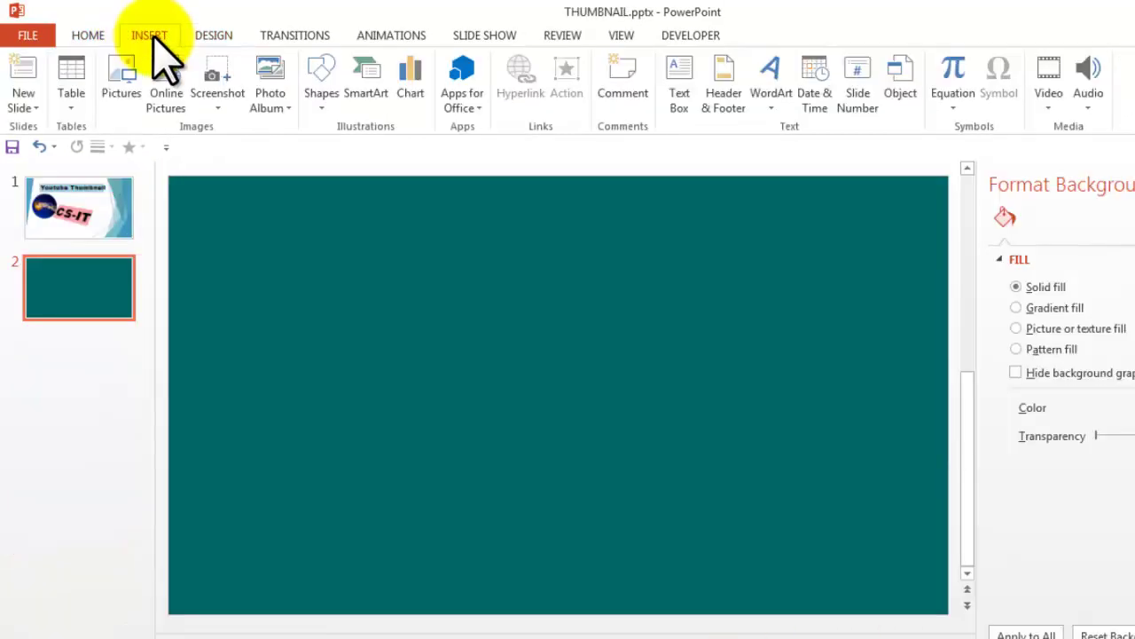
Insert a WordArt box, move it up-left and replace its text with 'কম্পিউটার শিক্ষা'.
{"action": "left_click", "coordinate": [771, 89]}
{"action": "left_click", "coordinate": [778, 155]}
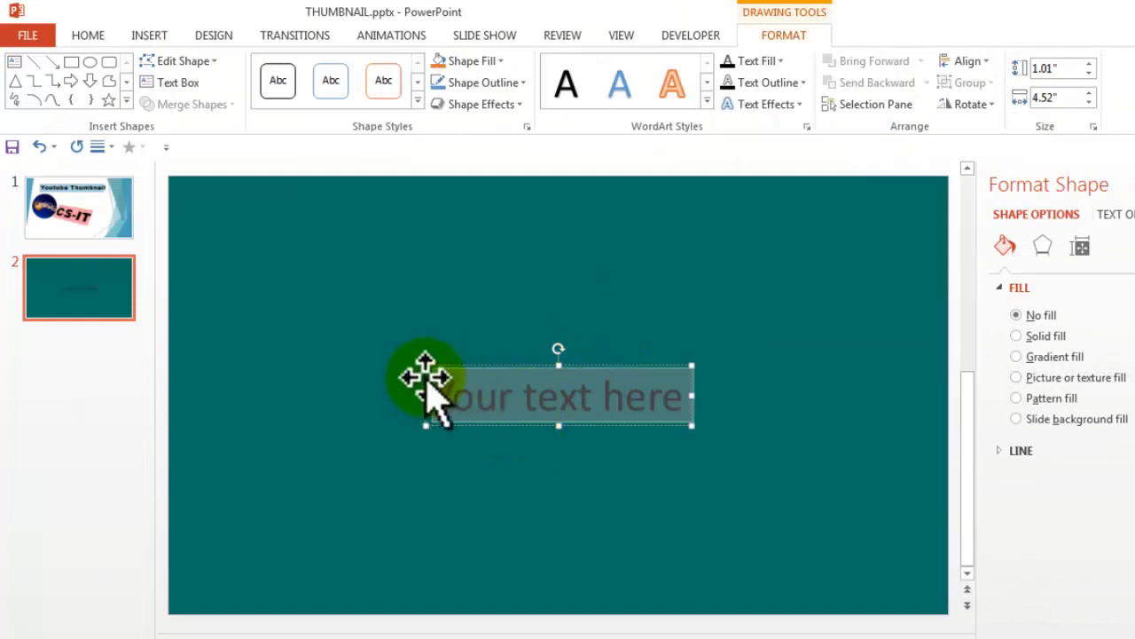
{"action": "left_click_drag", "start_coordinate": [425, 377], "coordinate": [347, 311]}
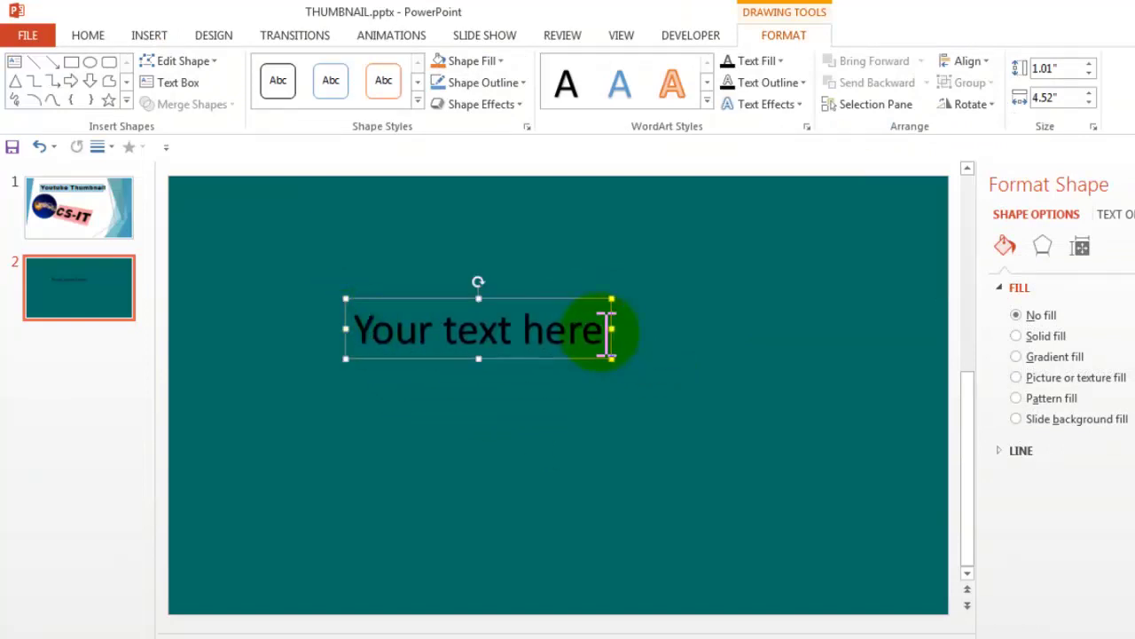
{"action": "left_click_drag", "start_coordinate": [606, 332], "coordinate": [377, 337]}
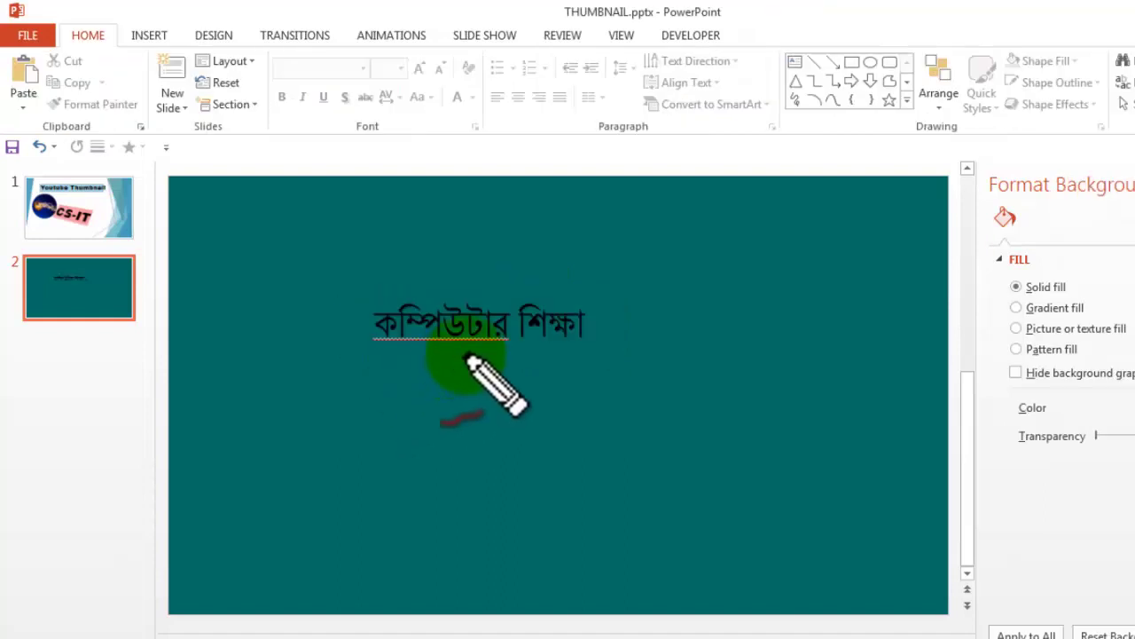
{"action": "mouse_move", "coordinate": [559, 273]}
{"action": "left_mouse_down"}
{"action": "mouse_move", "coordinate": [354, 255]}
{"action": "mouse_move", "coordinate": [490, 428]}
{"action": "mouse_move", "coordinate": [476, 232]}
{"action": "left_mouse_up"}
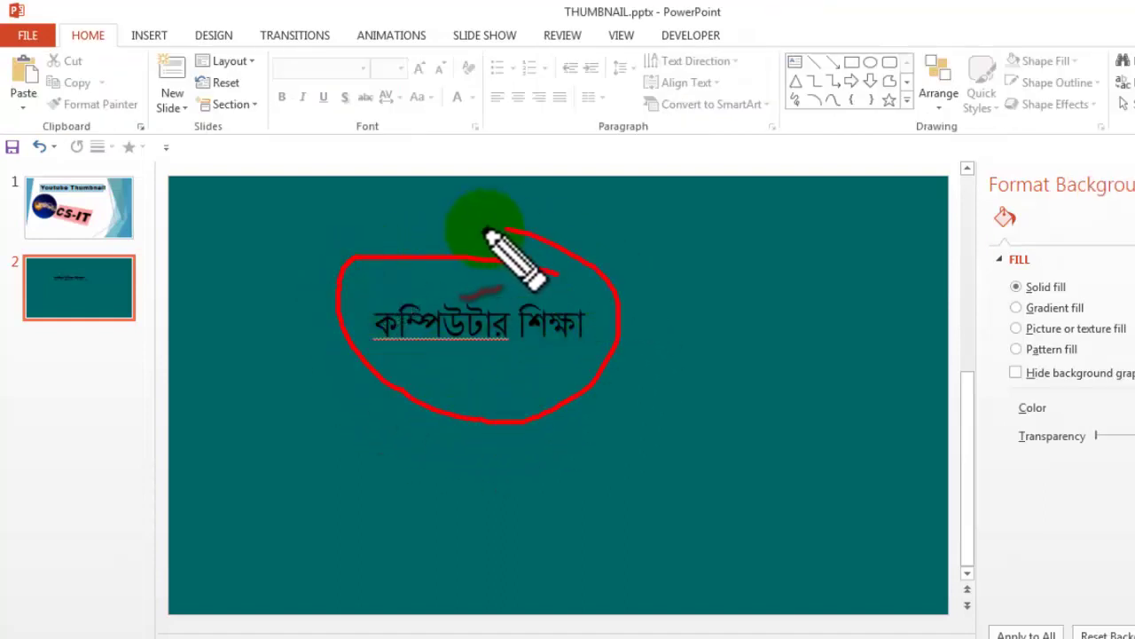
{"action": "left_click", "coordinate": [499, 324]}
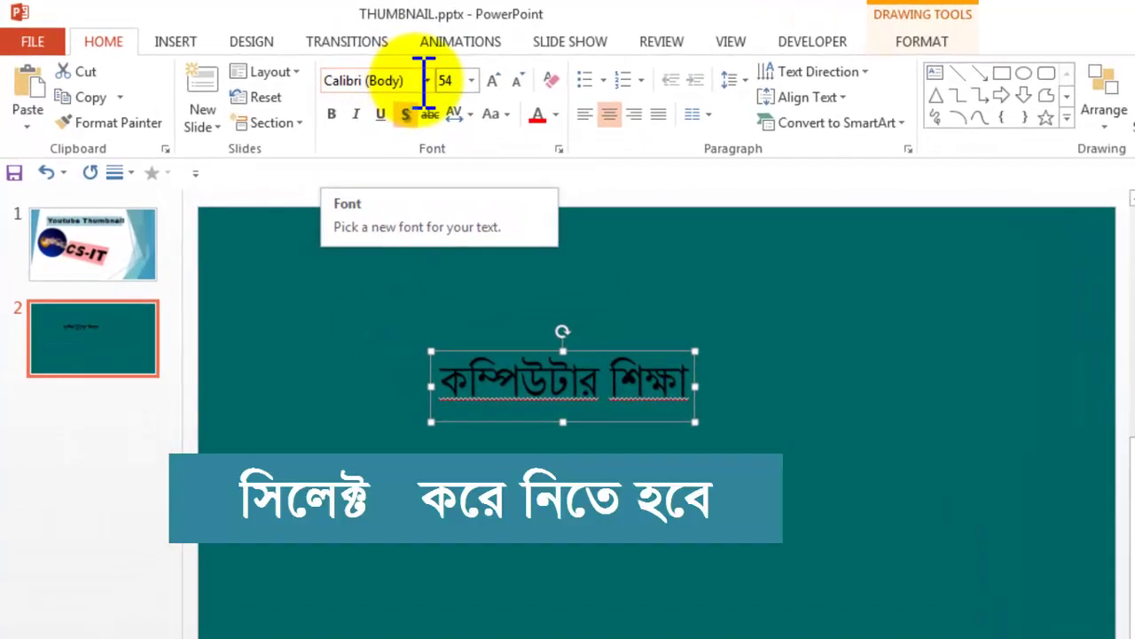
Make the title white 100-pt SolaimanLipi and drag it up toward the top.
{"action": "left_click", "coordinate": [424, 82]}
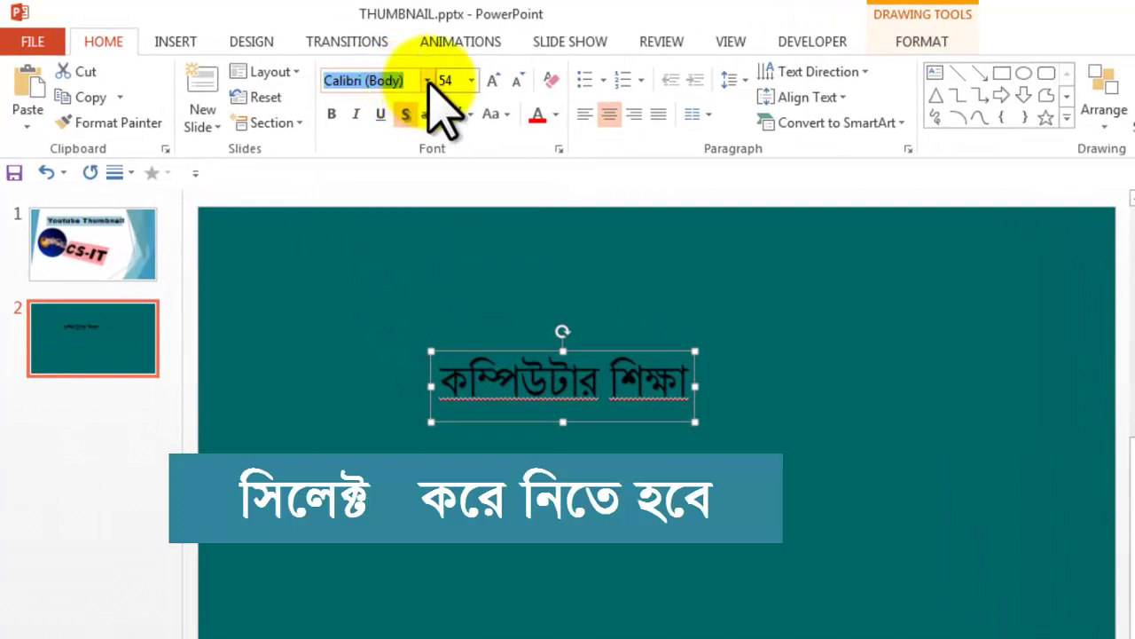
{"action": "type", "text": "SolaimanLipi"}
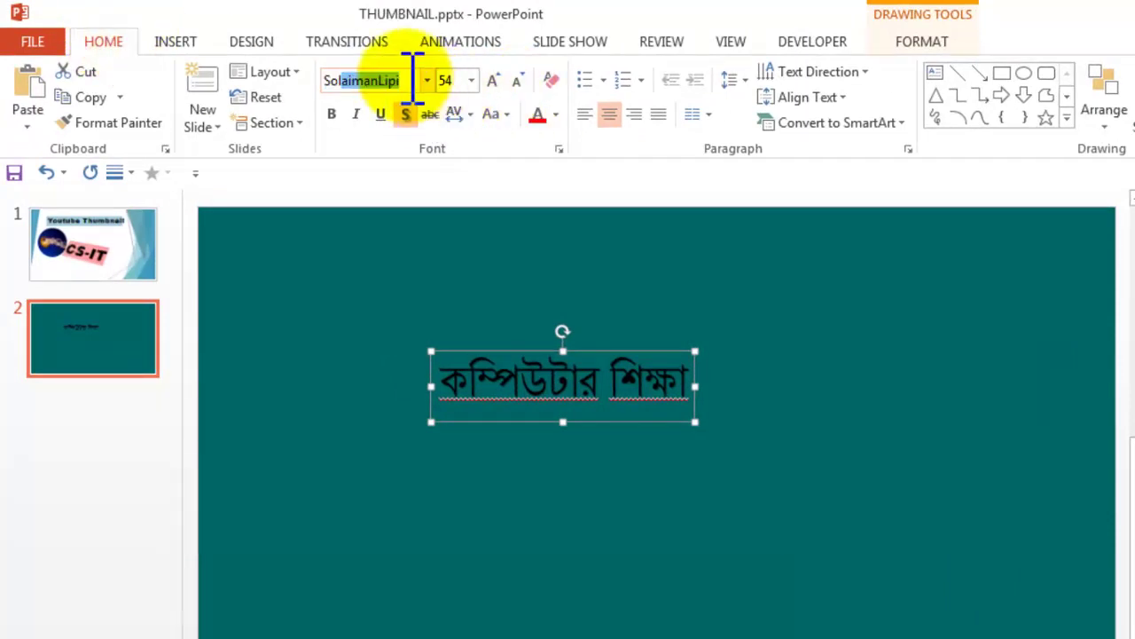
{"action": "key", "text": "Return"}
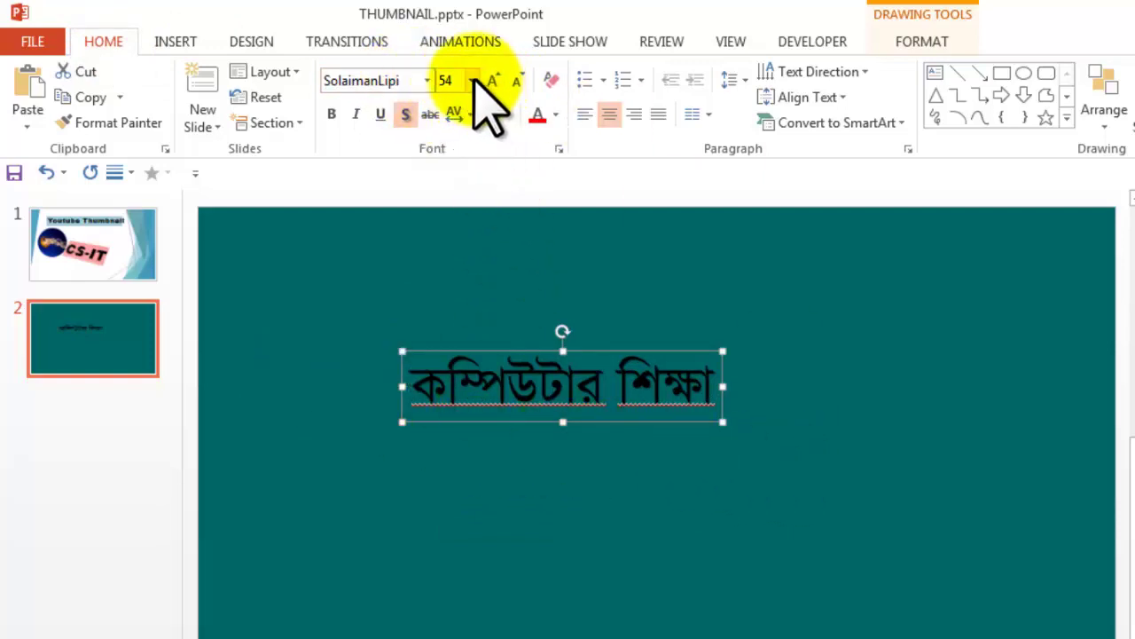
{"action": "left_click", "coordinate": [475, 81]}
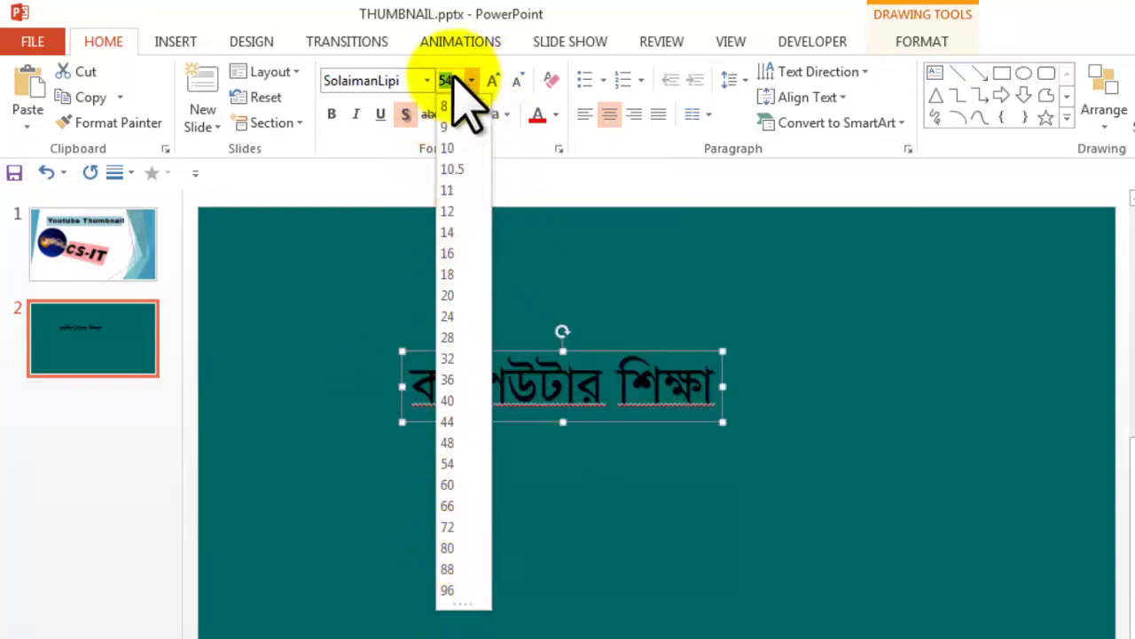
{"action": "type", "text": "0"}
{"action": "key", "text": "Return"}
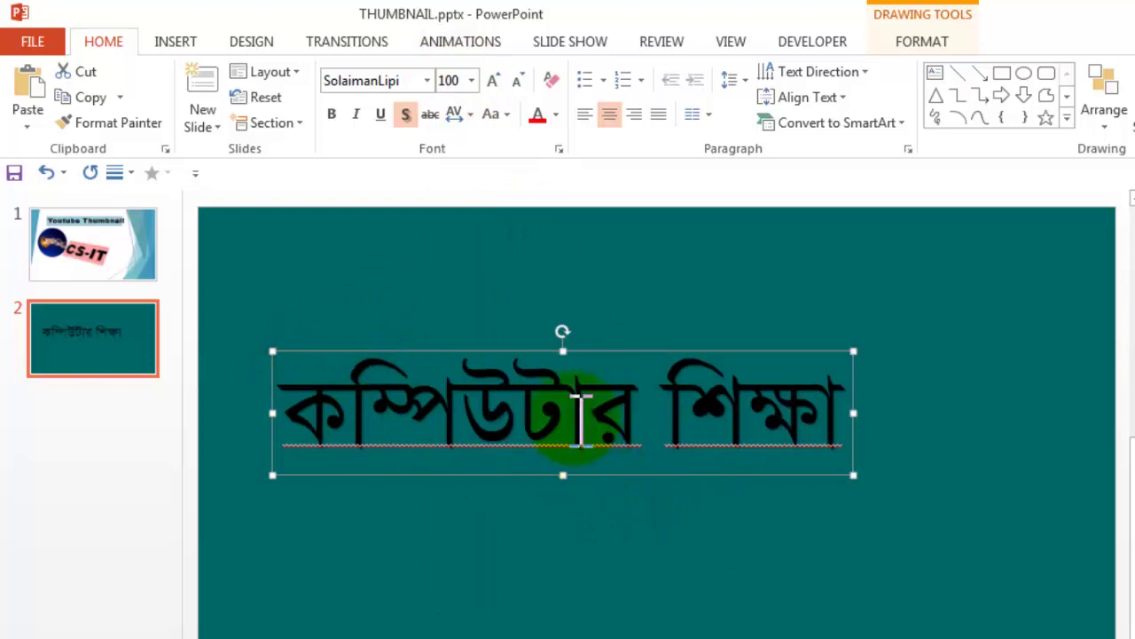
{"action": "left_click", "coordinate": [556, 117]}
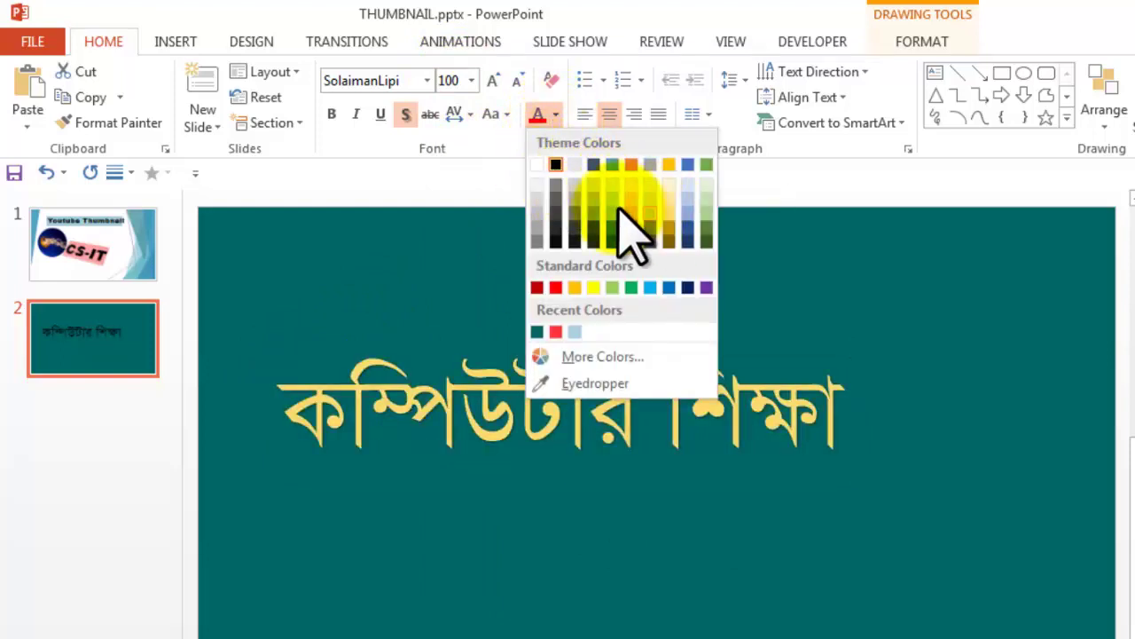
{"action": "left_click", "coordinate": [539, 164]}
{"action": "left_click_drag", "start_coordinate": [272, 363], "coordinate": [254, 254]}
Insert windows.png, Picture1.png and ssssw.png from the Desktop onto slide 2.
{"action": "left_click", "coordinate": [418, 481]}
{"action": "left_click", "coordinate": [176, 42]}
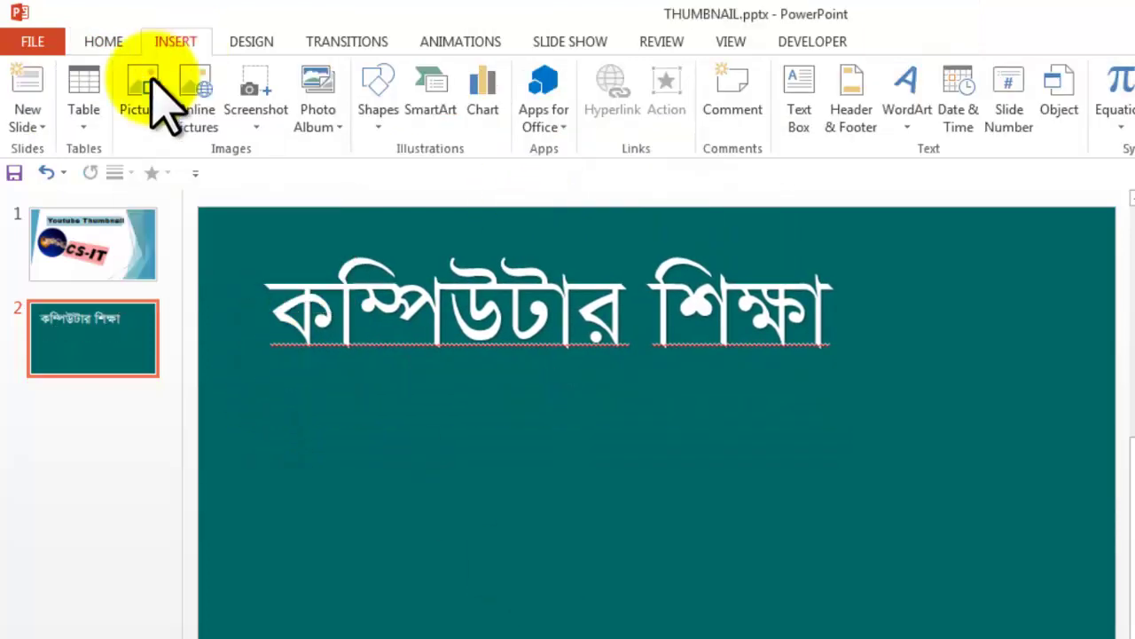
{"action": "left_click", "coordinate": [140, 93]}
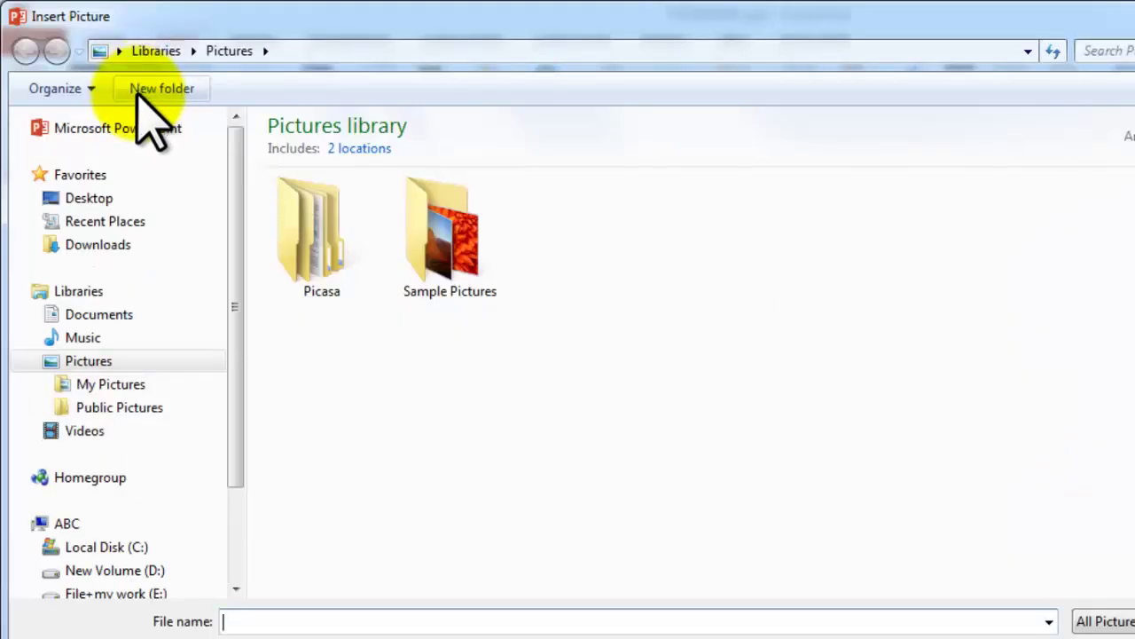
{"action": "left_click", "coordinate": [88, 197]}
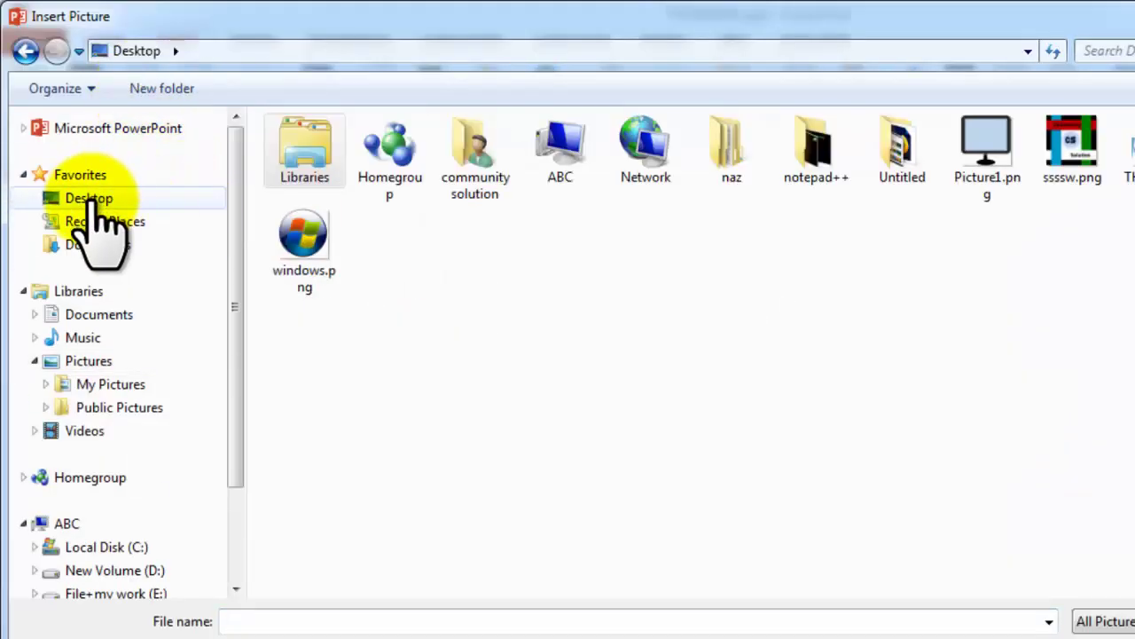
{"action": "left_click", "coordinate": [304, 235]}
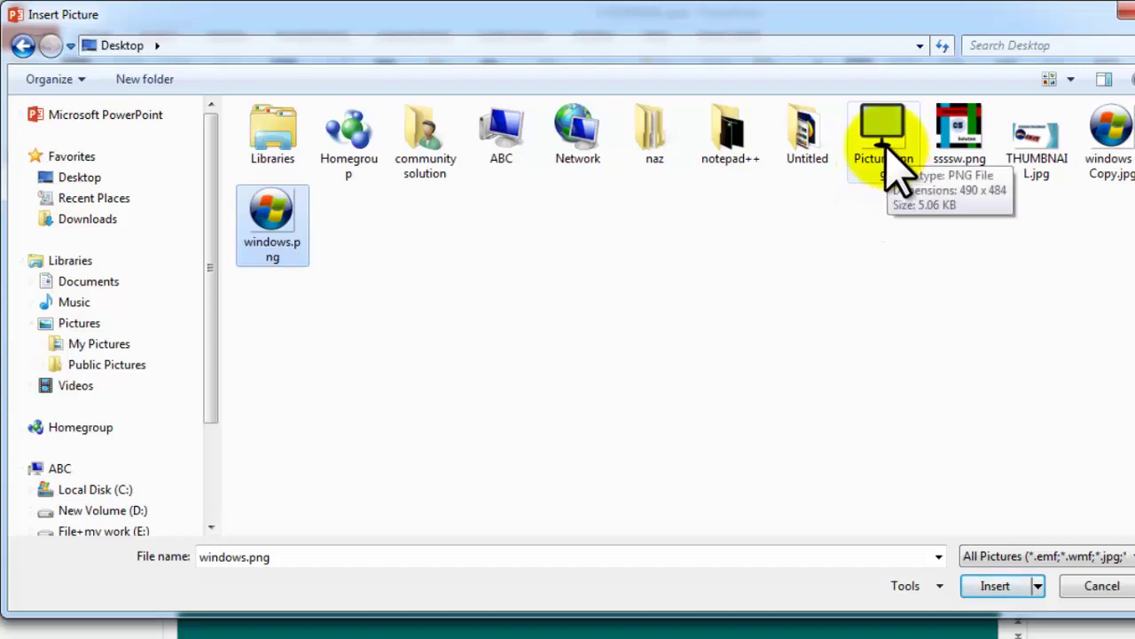
{"action": "left_click", "coordinate": [889, 161], "text": "ctrl"}
{"action": "left_click", "coordinate": [949, 160], "text": "ctrl"}
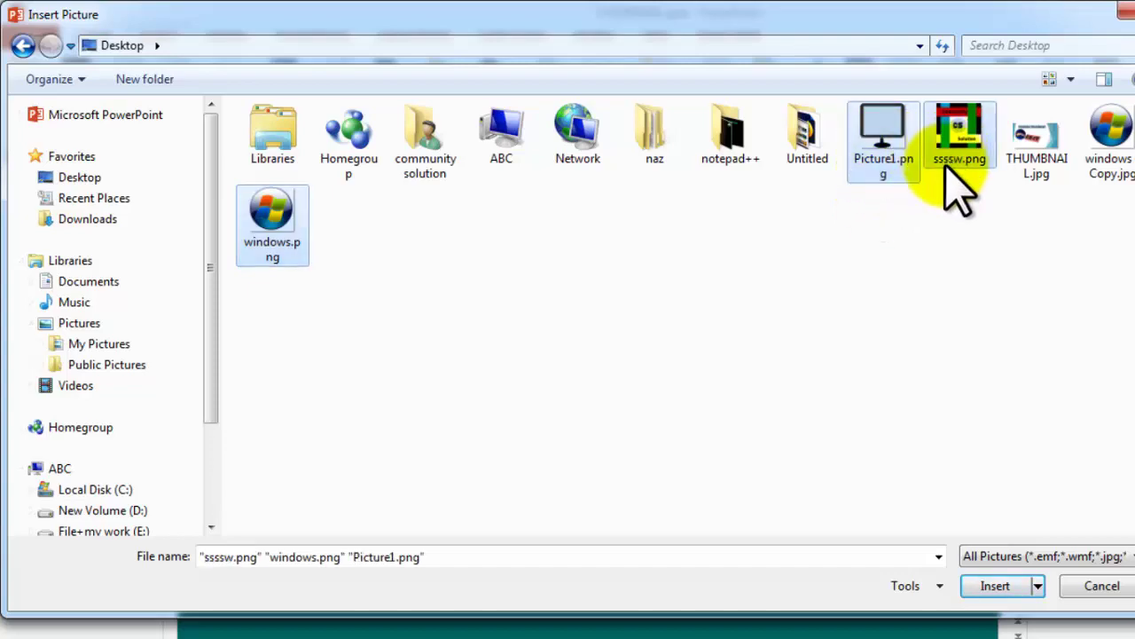
{"action": "left_click", "coordinate": [995, 587]}
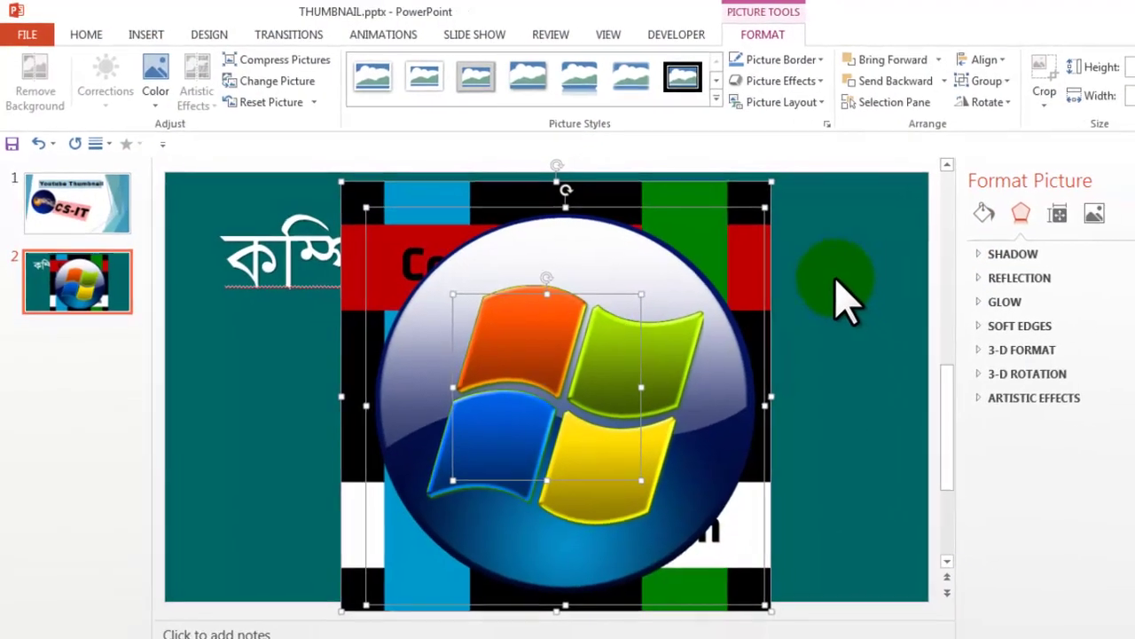
Drag the Windows logo picture off the Community CS Solution picture.
{"action": "left_click", "coordinate": [887, 306]}
{"action": "left_click", "coordinate": [730, 385]}
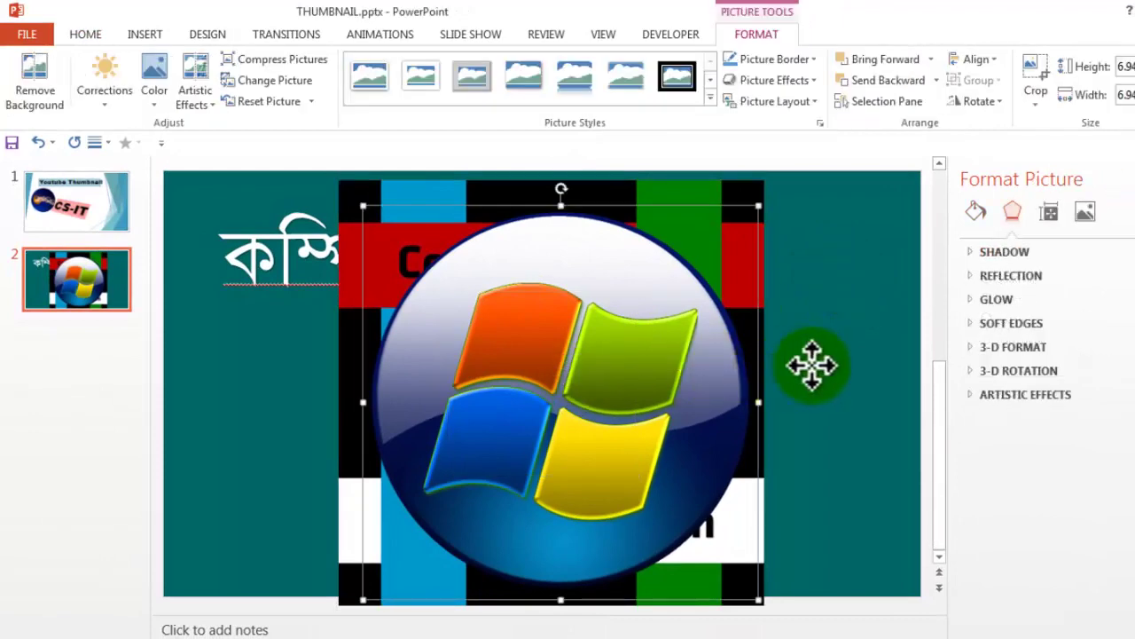
{"action": "left_click_drag", "start_coordinate": [696, 366], "coordinate": [866, 367]}
{"action": "left_click", "coordinate": [355, 375]}
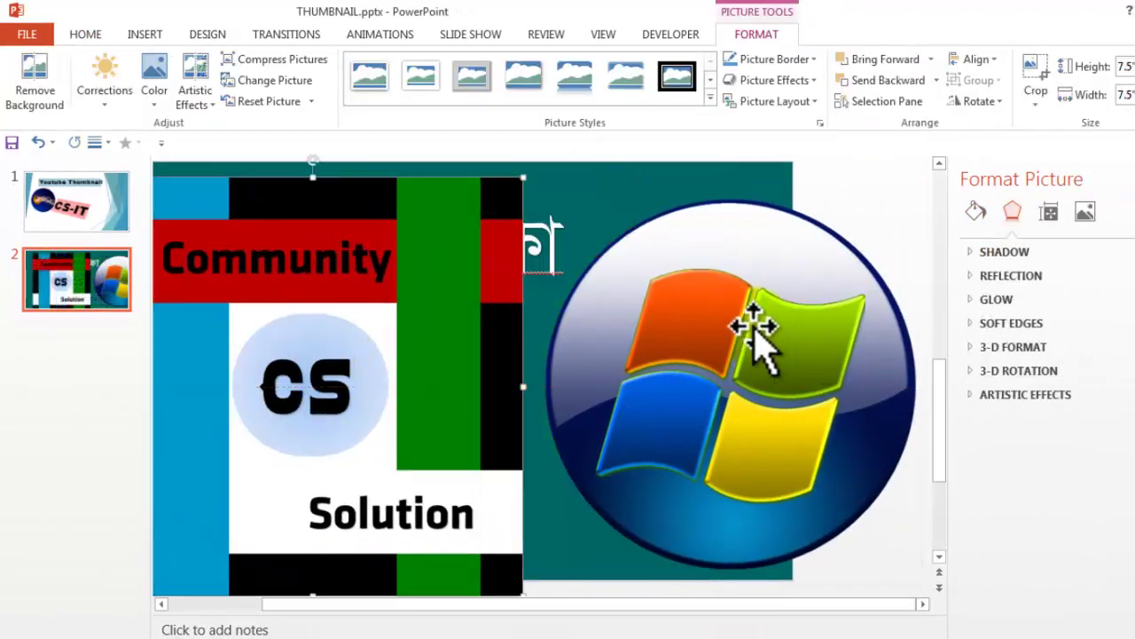
Shrink the Windows logo to a small icon near the slide's bottom.
{"action": "left_click", "coordinate": [752, 328]}
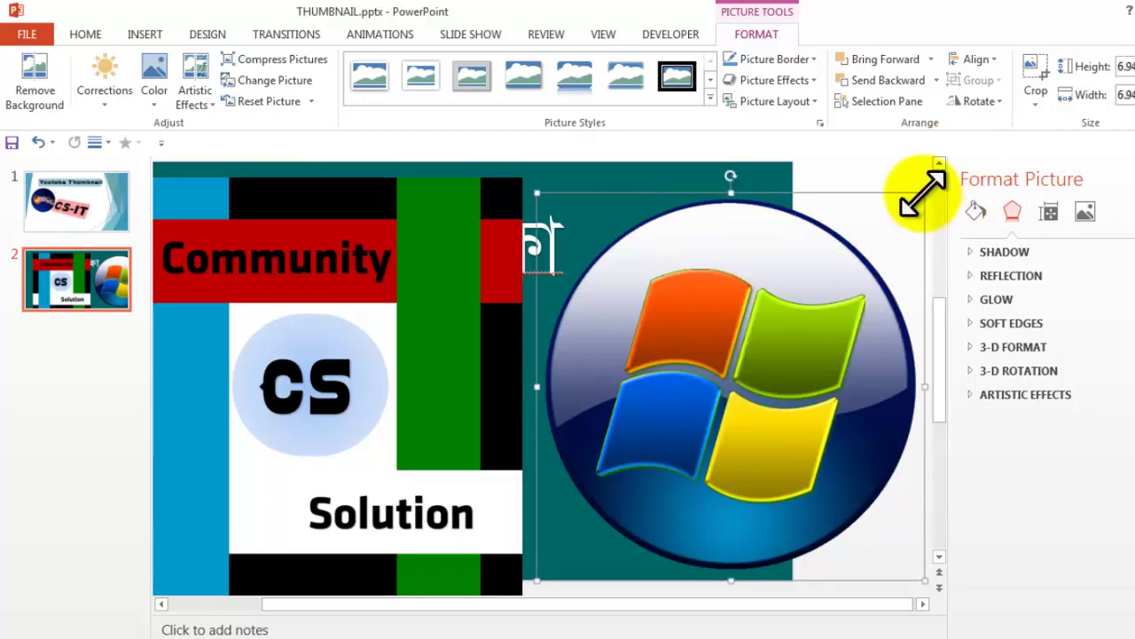
{"action": "left_click_drag", "start_coordinate": [924, 191], "coordinate": [702, 453]}
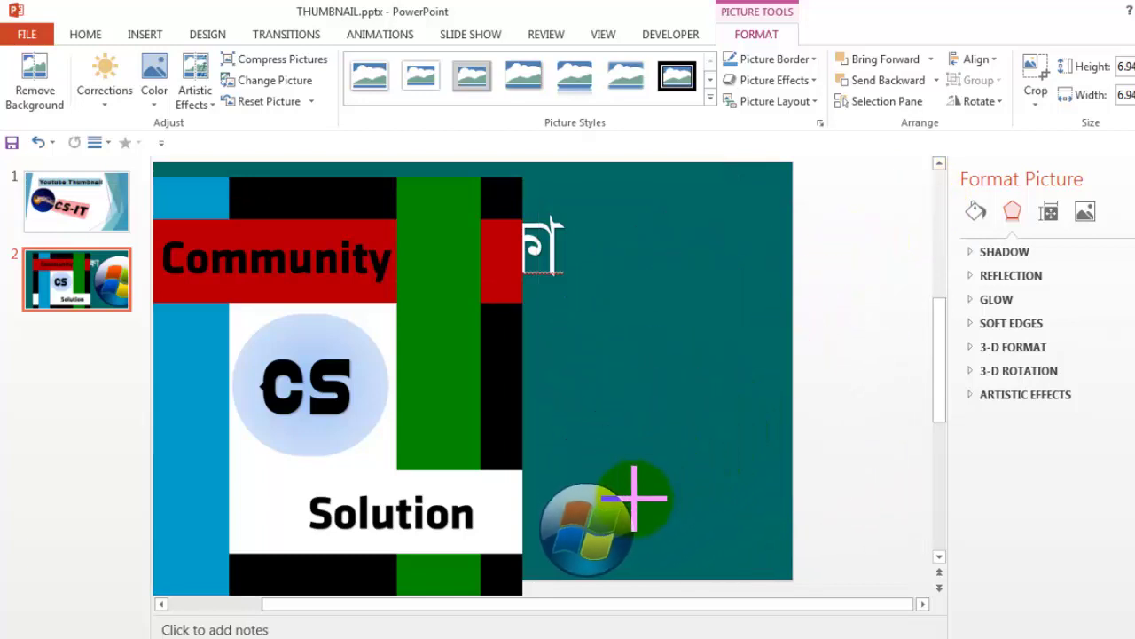
{"action": "left_click_drag", "start_coordinate": [702, 453], "coordinate": [620, 521]}
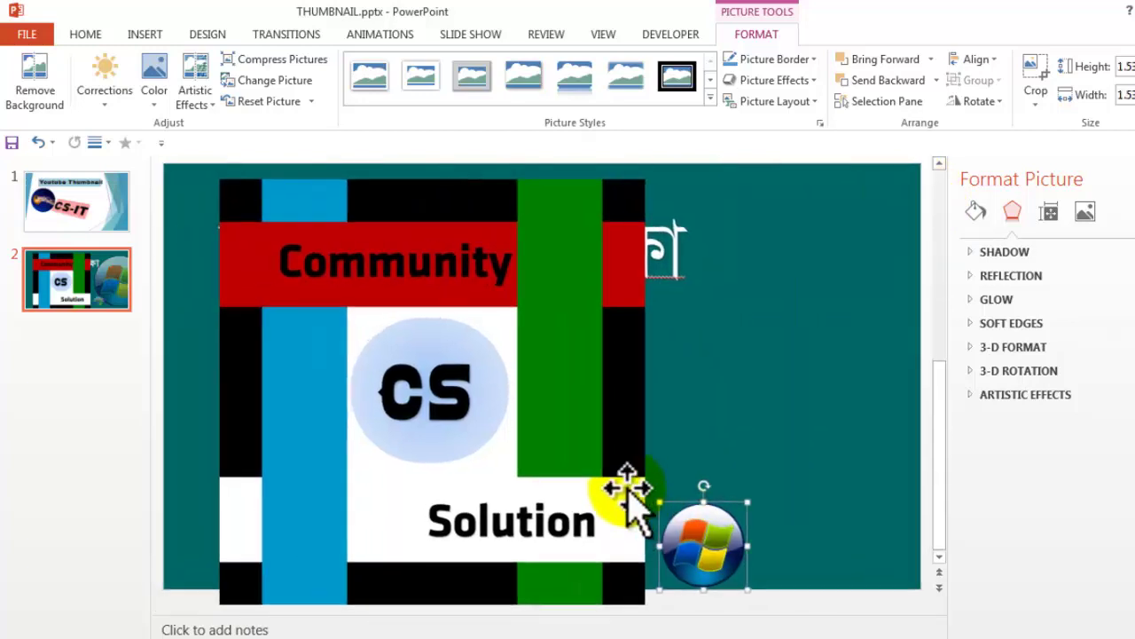
{"action": "left_click", "coordinate": [537, 351]}
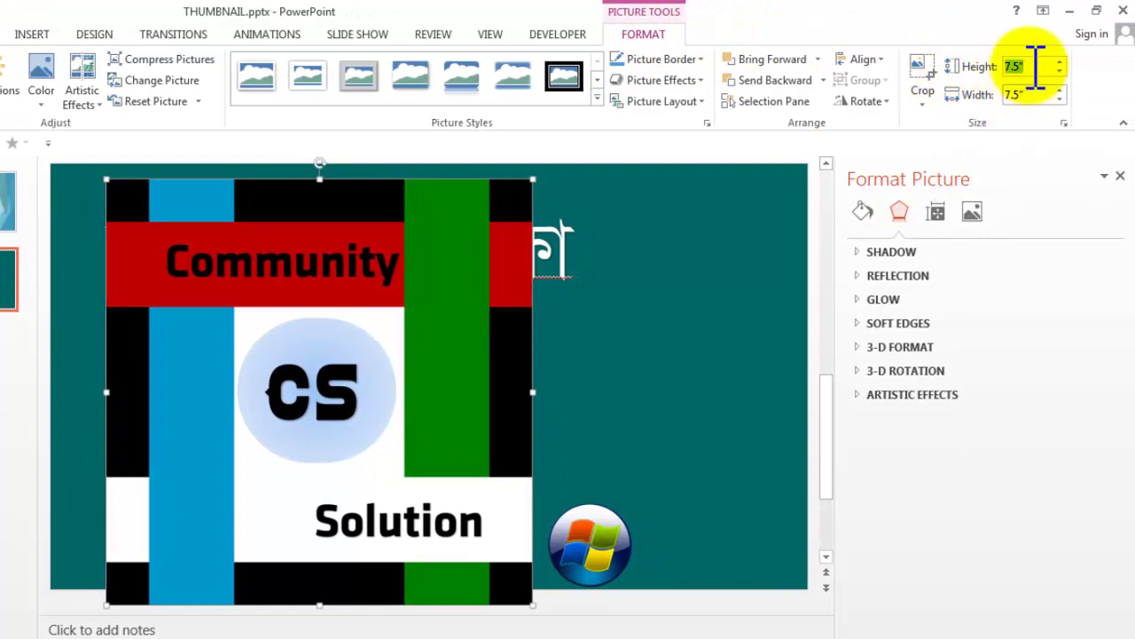
Set the Community CS Solution picture's height and width to 3 inches.
{"action": "type", "text": "3"}
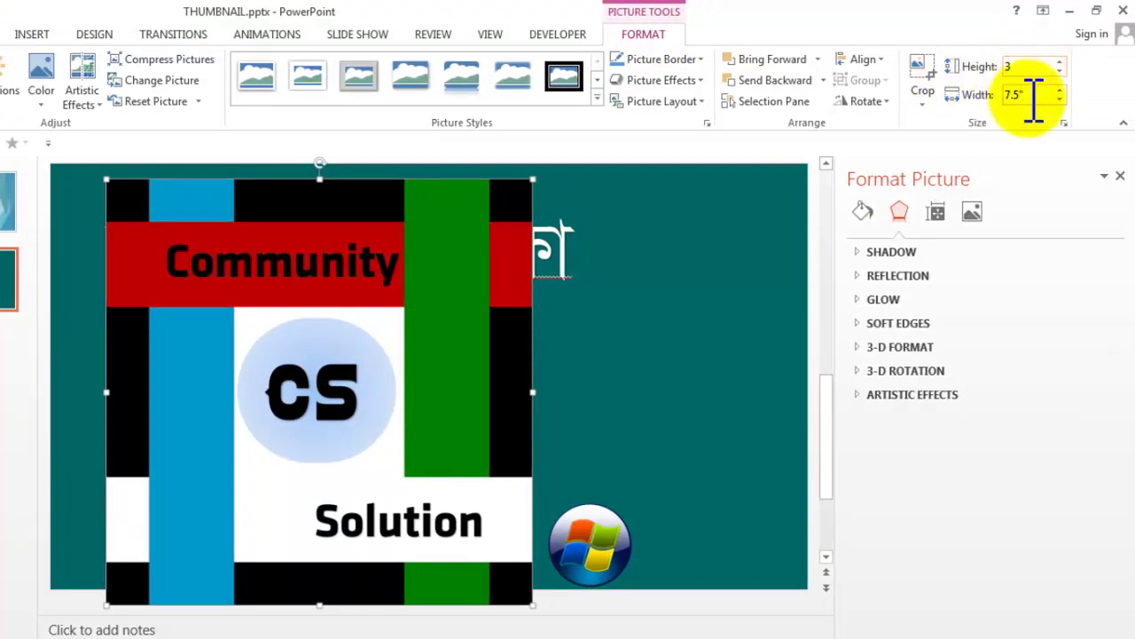
{"action": "left_click", "coordinate": [1034, 96]}
{"action": "type", "text": "3"}
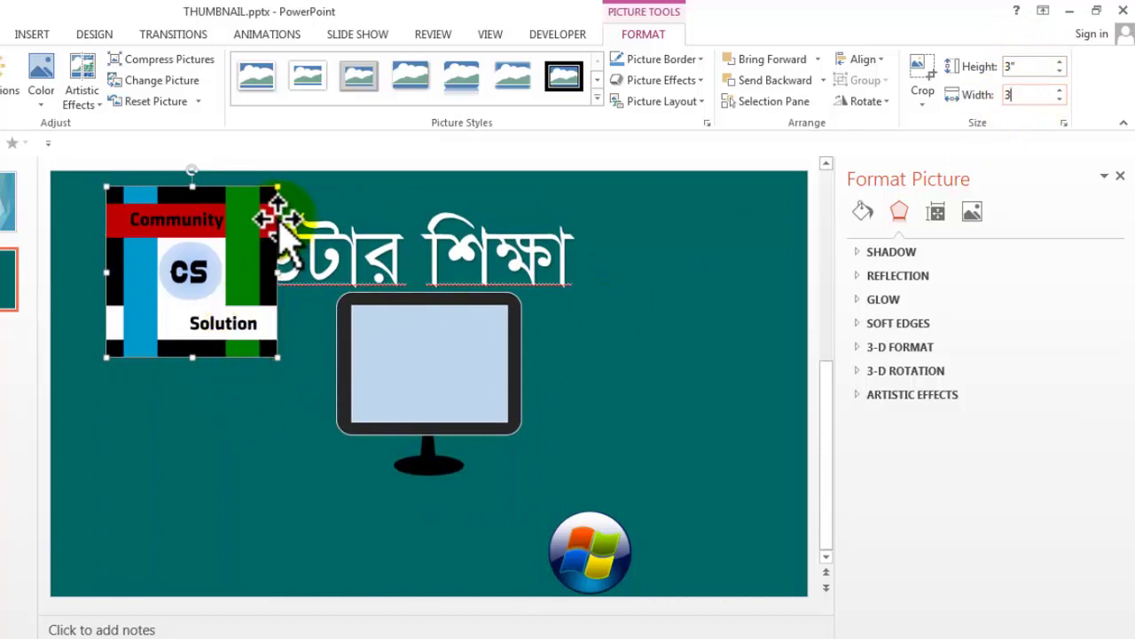
Shrink the picture further to a 1.21-inch square and move it to the top-right corner.
{"action": "left_click", "coordinate": [278, 190]}
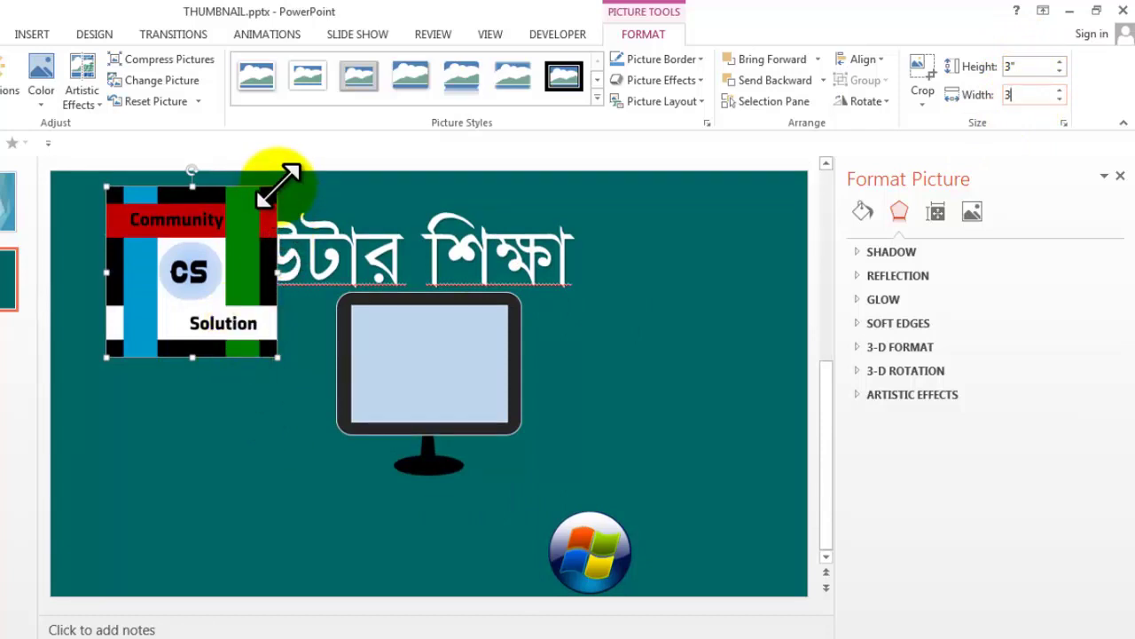
{"action": "left_click_drag", "start_coordinate": [278, 186], "coordinate": [177, 286]}
{"action": "left_click_drag", "start_coordinate": [142, 323], "coordinate": [750, 236]}
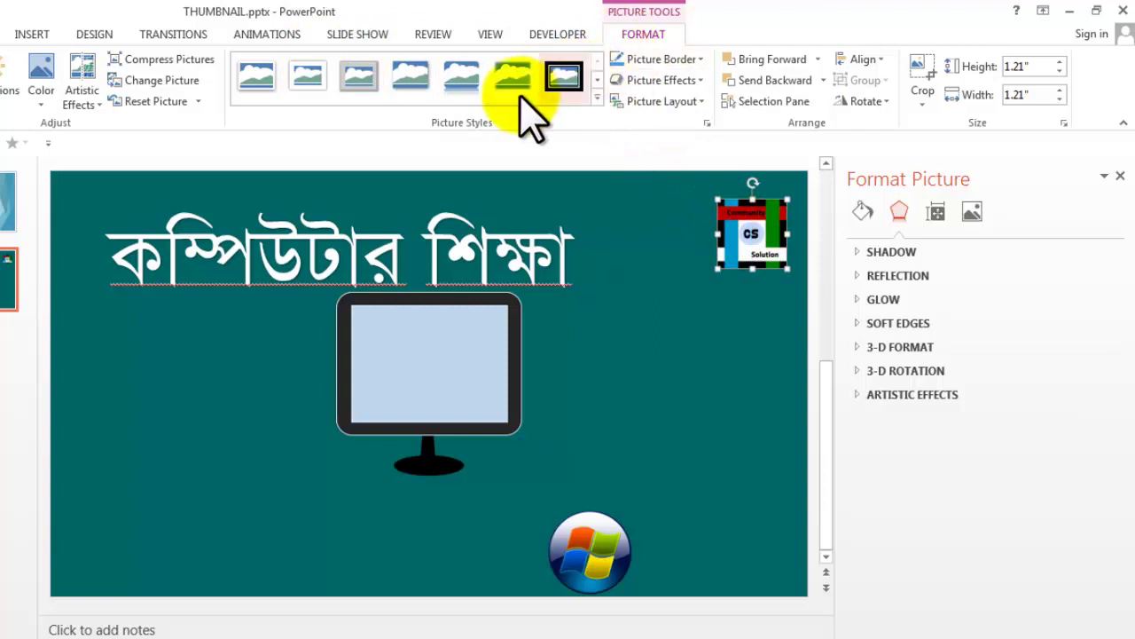
Browse picture styles for the Community logo, then show the Picture Effects 3-D Rotation presets.
{"action": "left_click", "coordinate": [596, 80]}
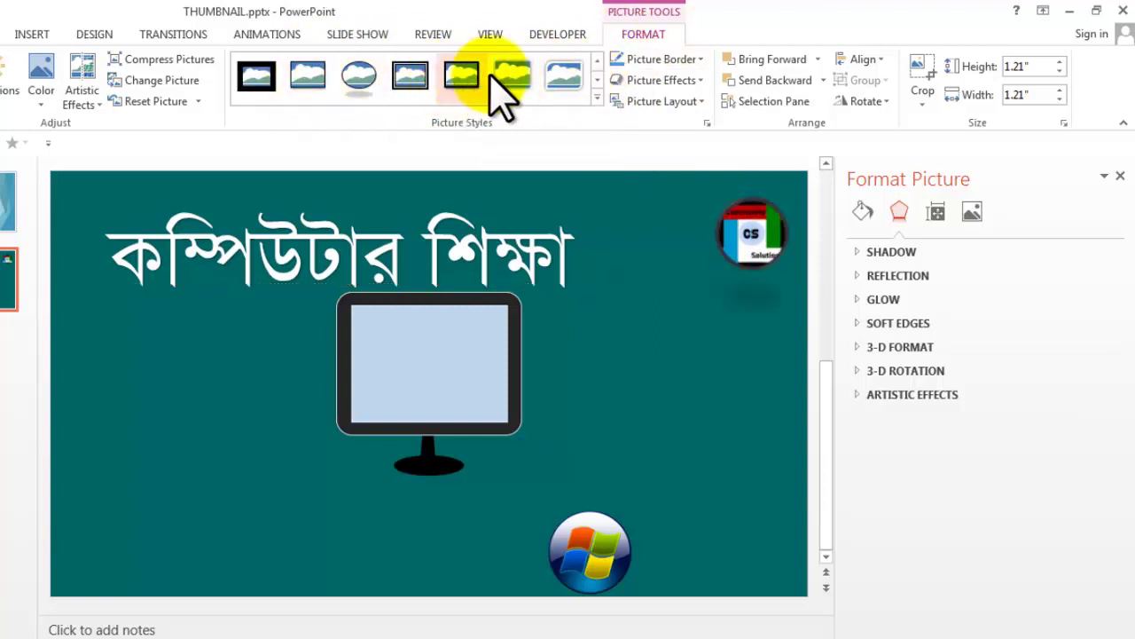
{"action": "left_click", "coordinate": [597, 80]}
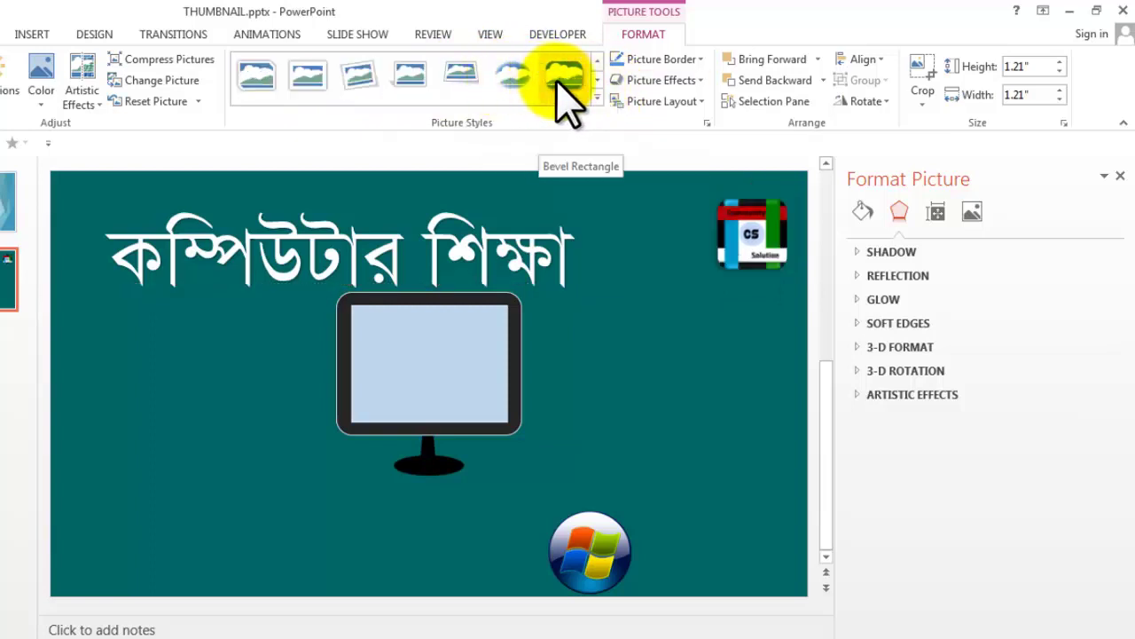
{"action": "left_click", "coordinate": [683, 82]}
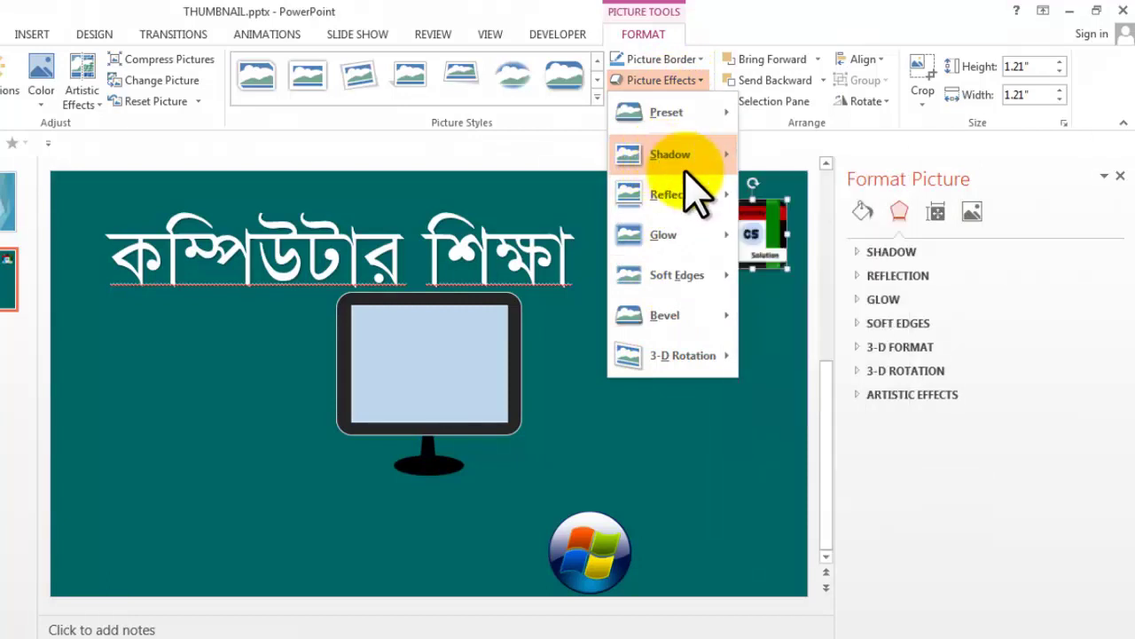
{"action": "mouse_move", "coordinate": [683, 355]}
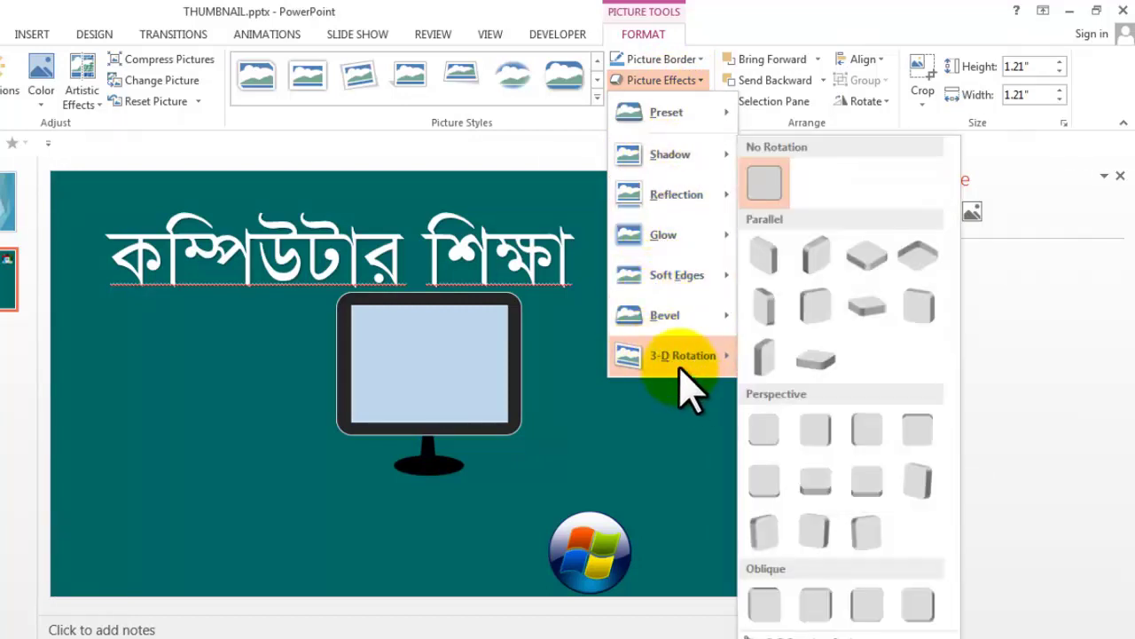
Move the monitor picture to the right side of the slide.
{"action": "left_click", "coordinate": [630, 457]}
{"action": "mouse_move", "coordinate": [510, 372]}
{"action": "left_mouse_down"}
{"action": "mouse_move", "coordinate": [461, 414]}
{"action": "mouse_move", "coordinate": [470, 417]}
{"action": "left_mouse_up"}
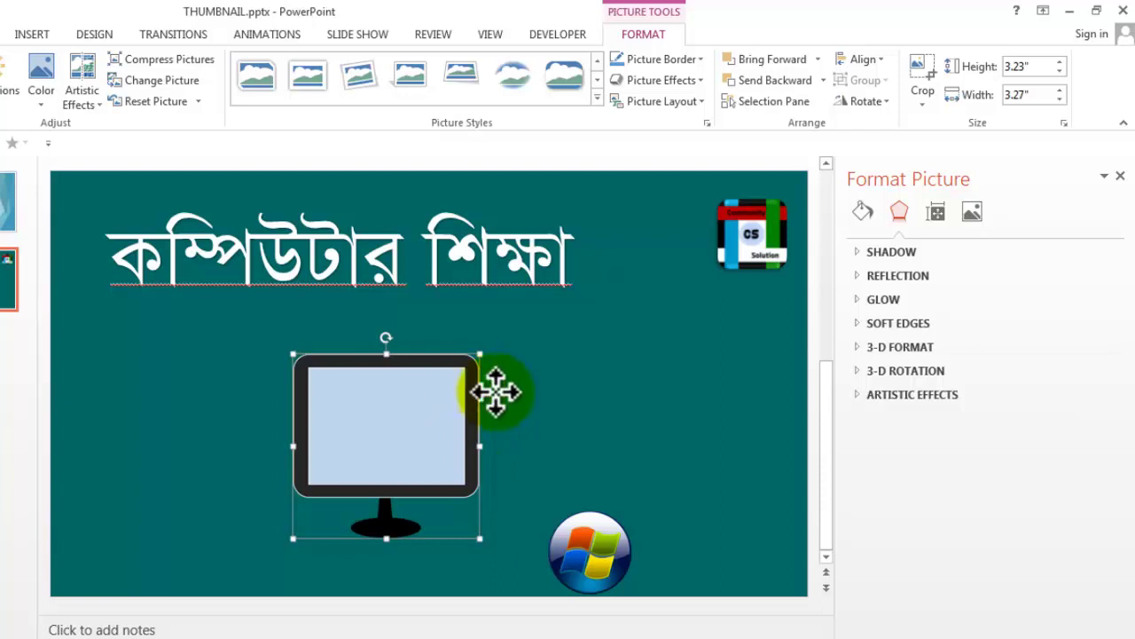
{"action": "left_click_drag", "start_coordinate": [498, 385], "coordinate": [750, 377]}
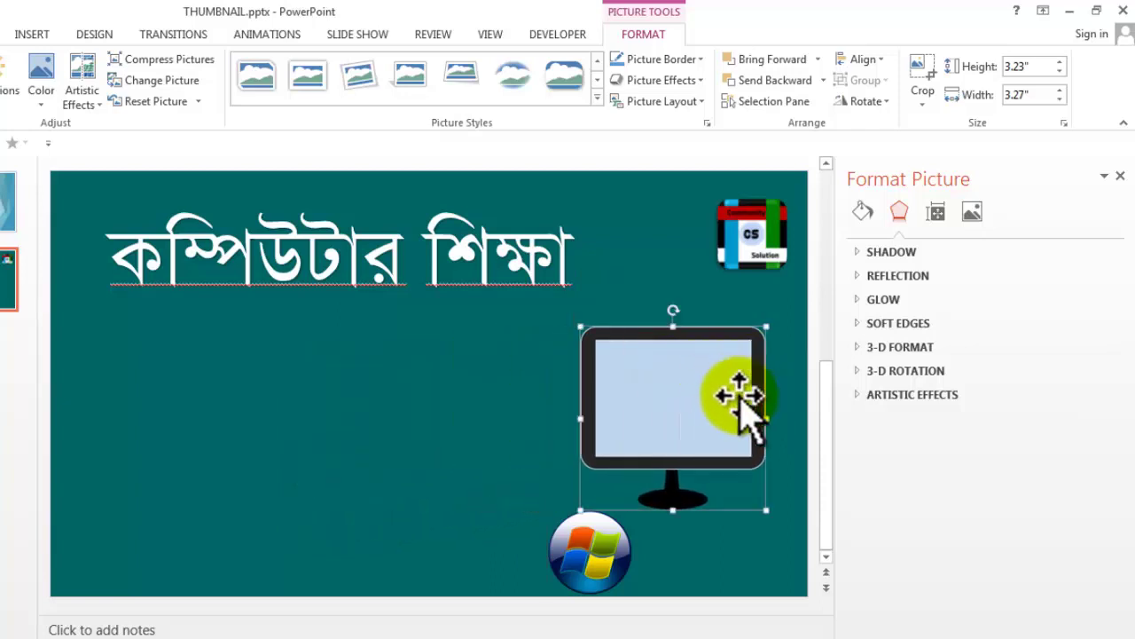
Bring the Windows logo in front of the monitor's upper screen, resized to 0.9 inches.
{"action": "mouse_move", "coordinate": [621, 544]}
{"action": "left_mouse_down"}
{"action": "mouse_move", "coordinate": [709, 408]}
{"action": "mouse_move", "coordinate": [446, 409]}
{"action": "left_mouse_up"}
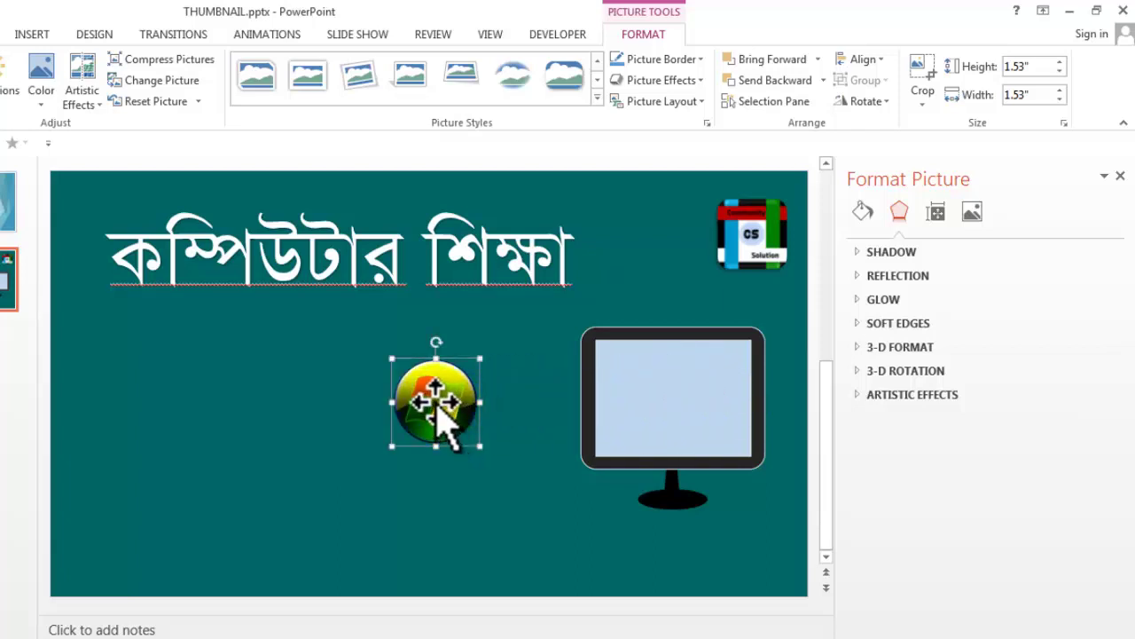
{"action": "right_click", "coordinate": [441, 416]}
{"action": "mouse_move", "coordinate": [434, 403]}
{"action": "left_mouse_down"}
{"action": "mouse_move", "coordinate": [510, 408]}
{"action": "mouse_move", "coordinate": [504, 390]}
{"action": "left_mouse_up"}
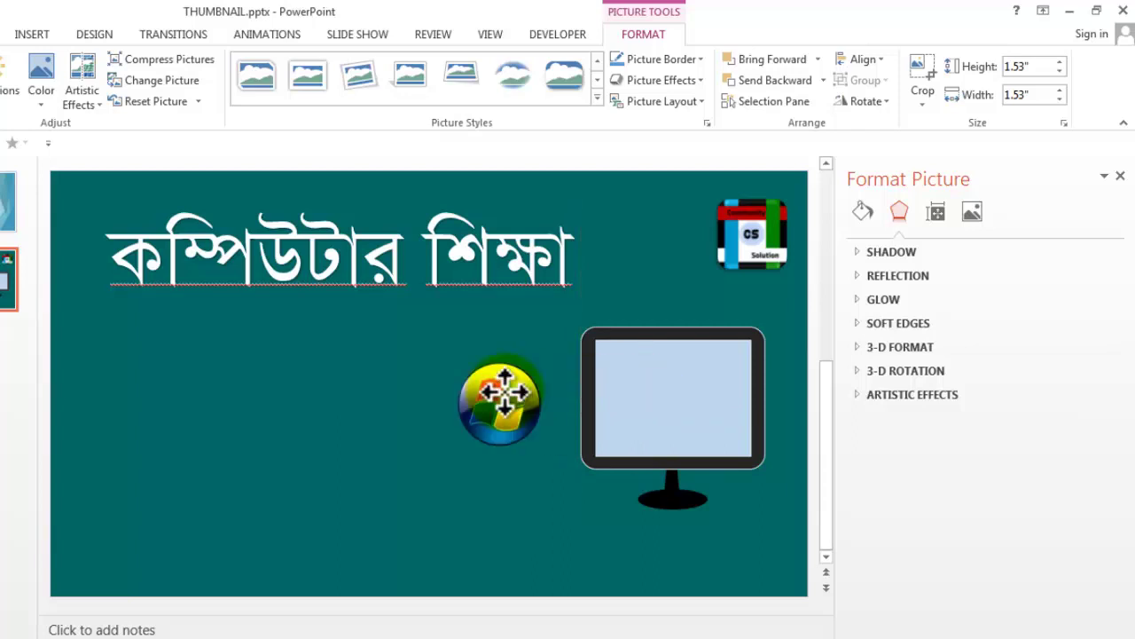
{"action": "right_click", "coordinate": [501, 399]}
{"action": "mouse_move", "coordinate": [568, 246]}
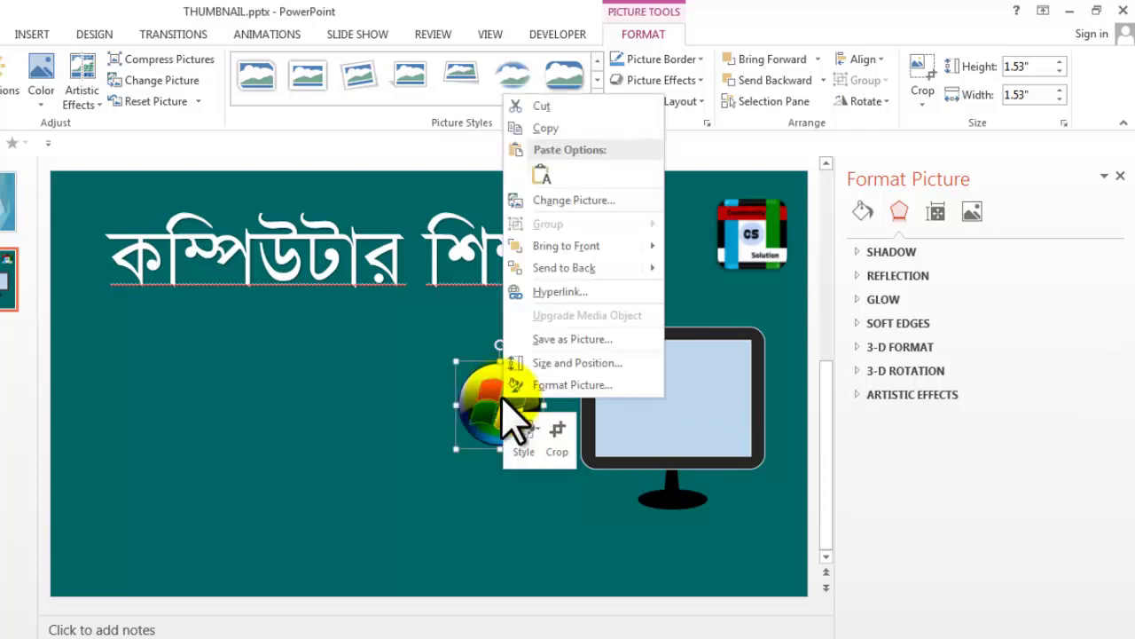
{"action": "left_click", "coordinate": [592, 249]}
{"action": "left_click_drag", "start_coordinate": [507, 417], "coordinate": [671, 398]}
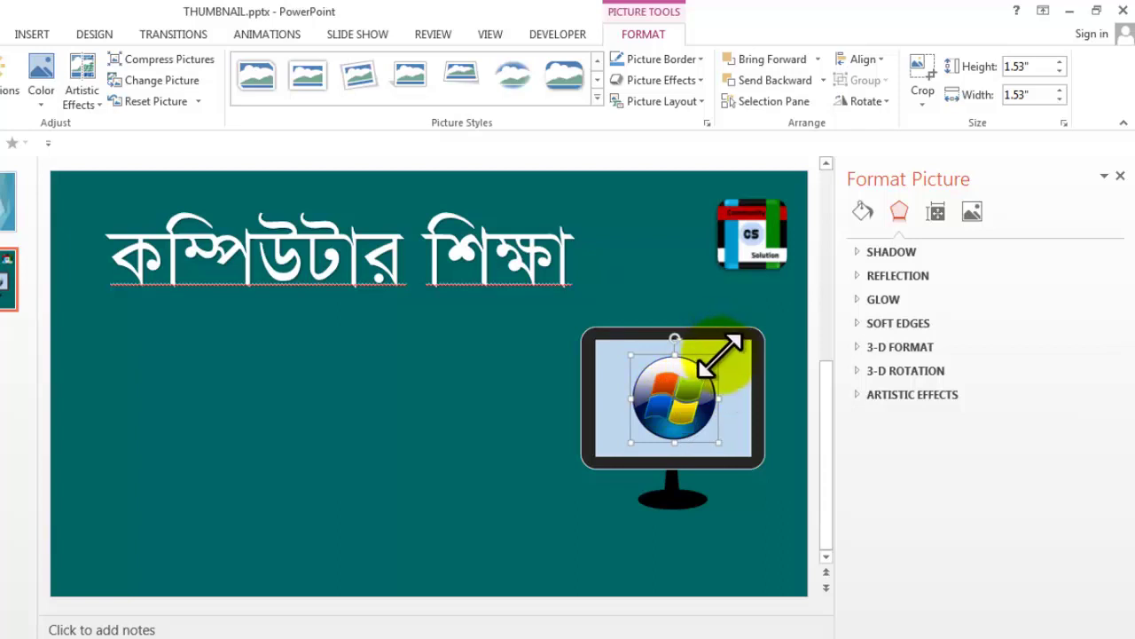
{"action": "mouse_move", "coordinate": [718, 355]}
{"action": "left_mouse_down"}
{"action": "mouse_move", "coordinate": [682, 389]}
{"action": "mouse_move", "coordinate": [677, 377]}
{"action": "left_mouse_up"}
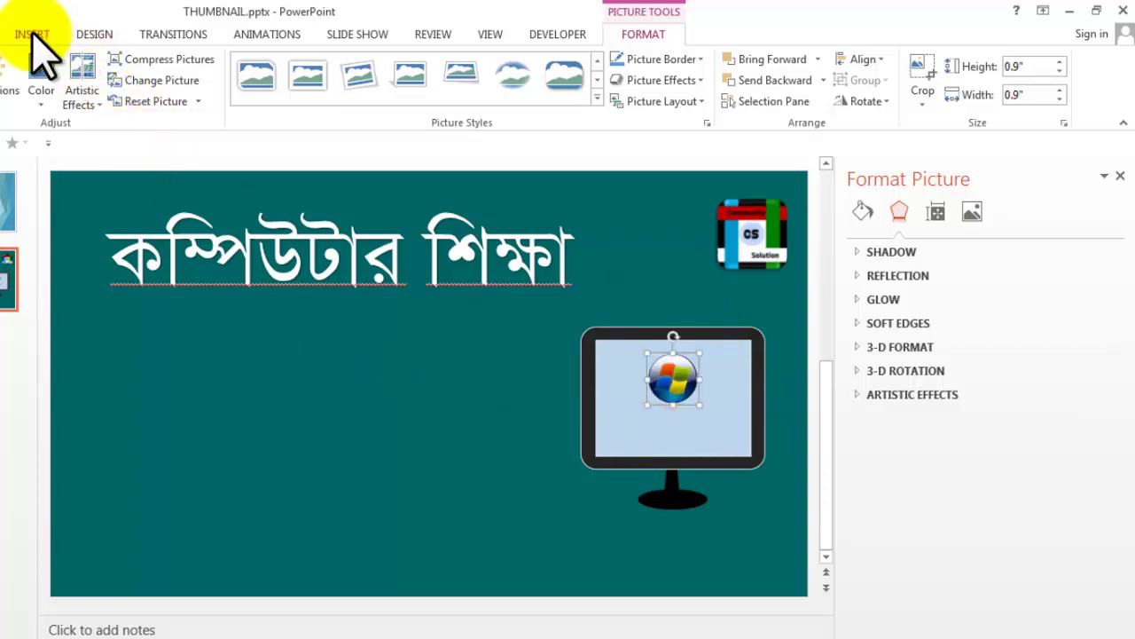
Insert a WordArt 'Cs-it' text box and place it on the monitor screen under the Windows logo.
{"action": "left_click", "coordinate": [32, 35]}
{"action": "left_click", "coordinate": [635, 71]}
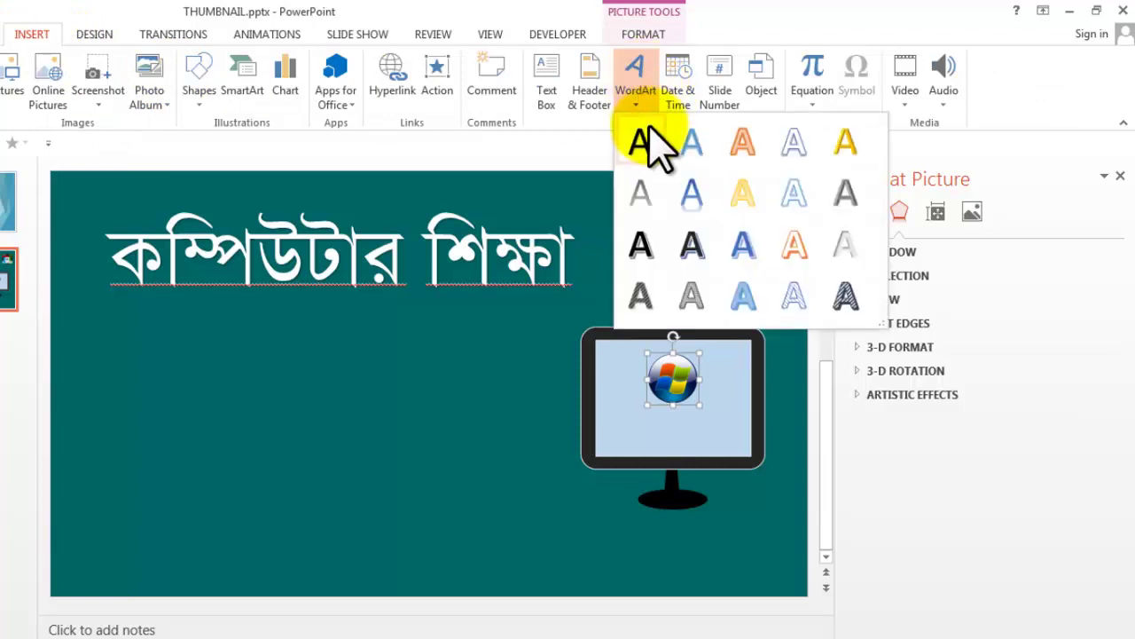
{"action": "left_click", "coordinate": [646, 153]}
{"action": "left_click_drag", "start_coordinate": [304, 367], "coordinate": [779, 444]}
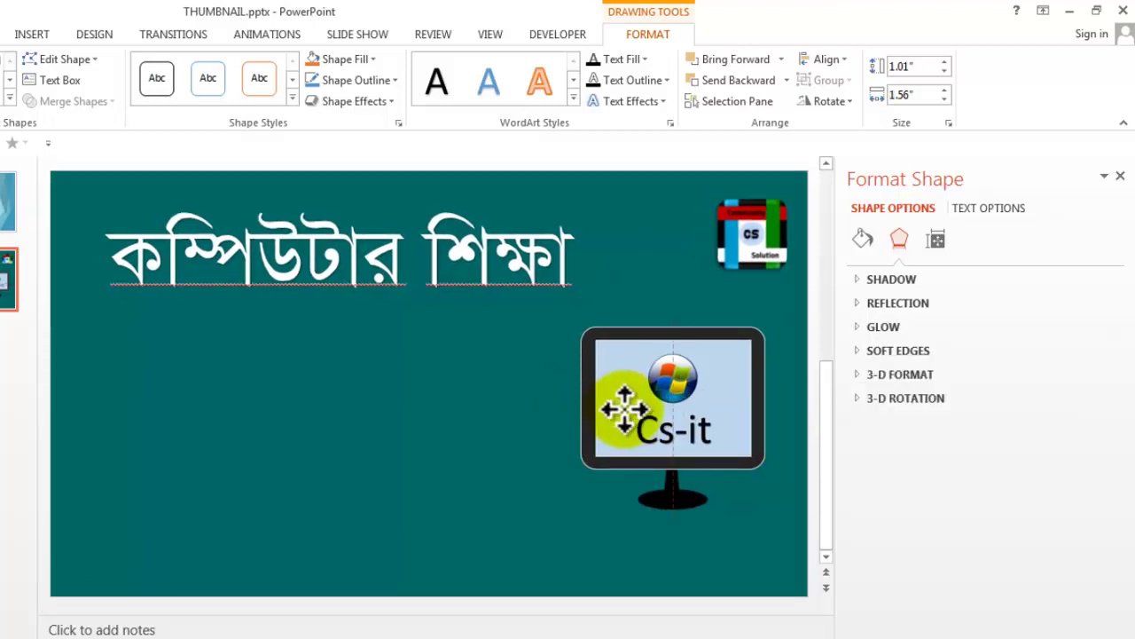
{"action": "left_click", "coordinate": [54, 34]}
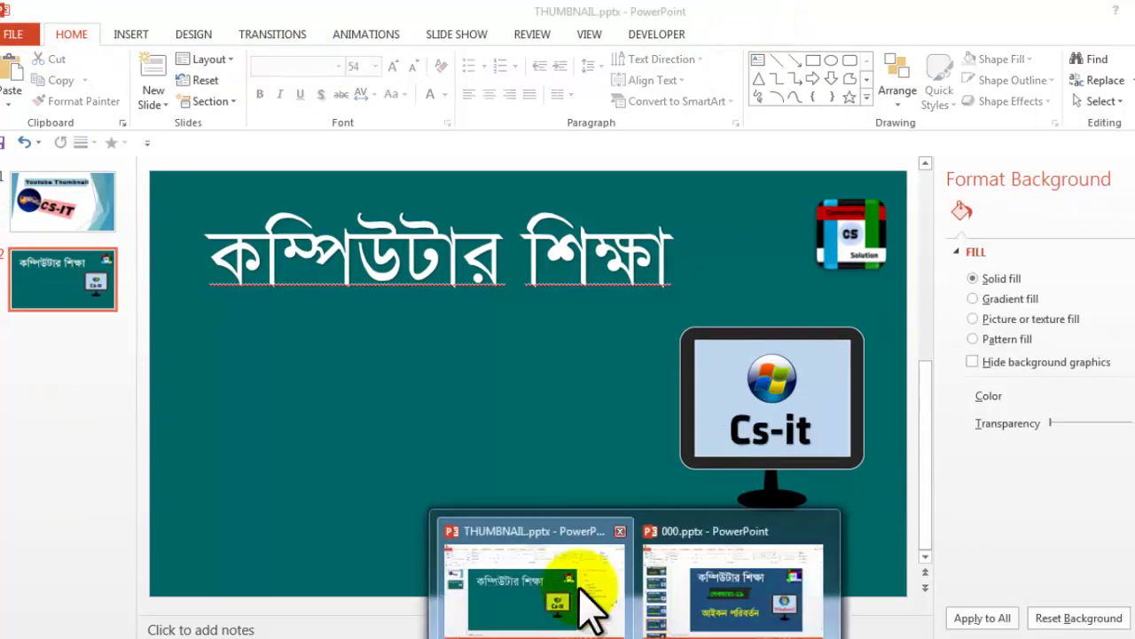
{"action": "left_click", "coordinate": [720, 569]}
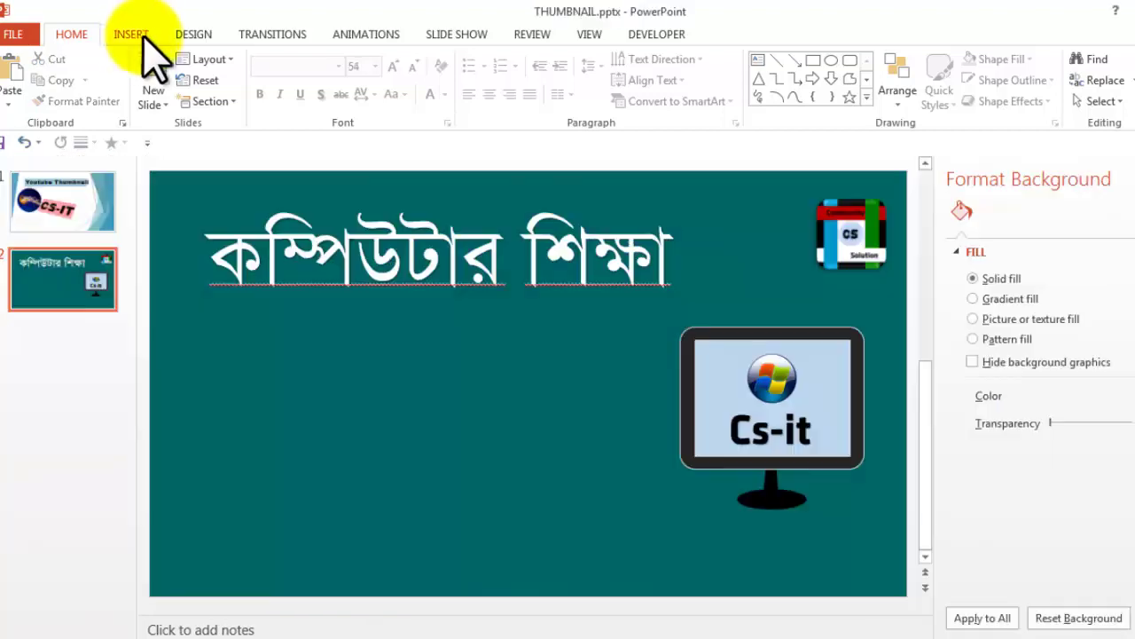
{"action": "left_click", "coordinate": [139, 34]}
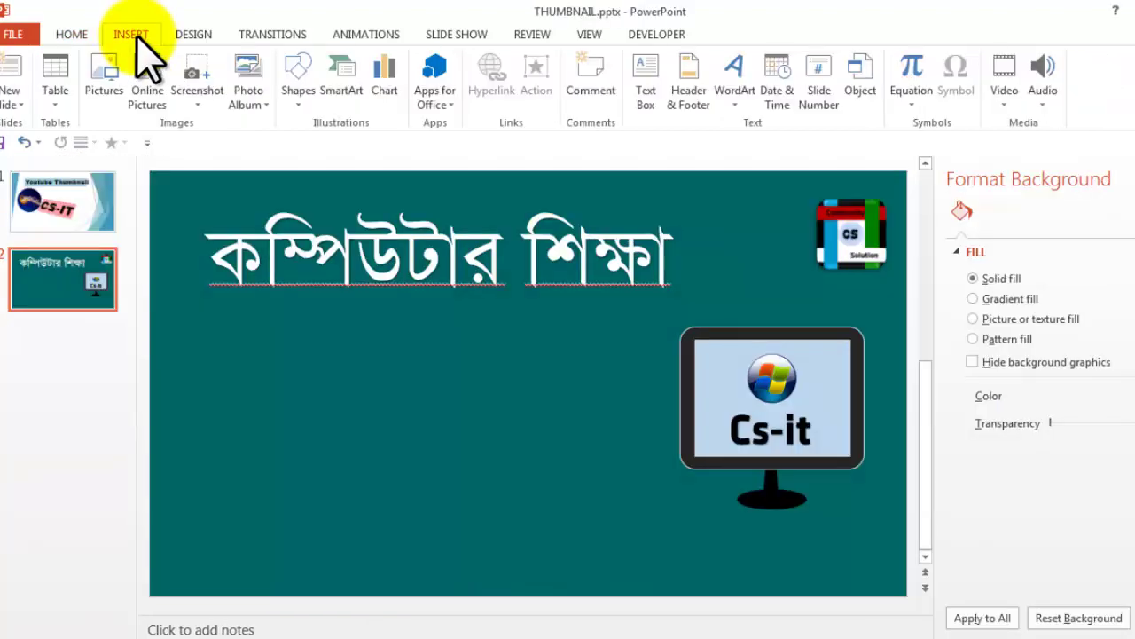
Draw a 2.27" by 5.19" Horizontal Scroll banner below the title, left of the monitor.
{"action": "left_click", "coordinate": [298, 88]}
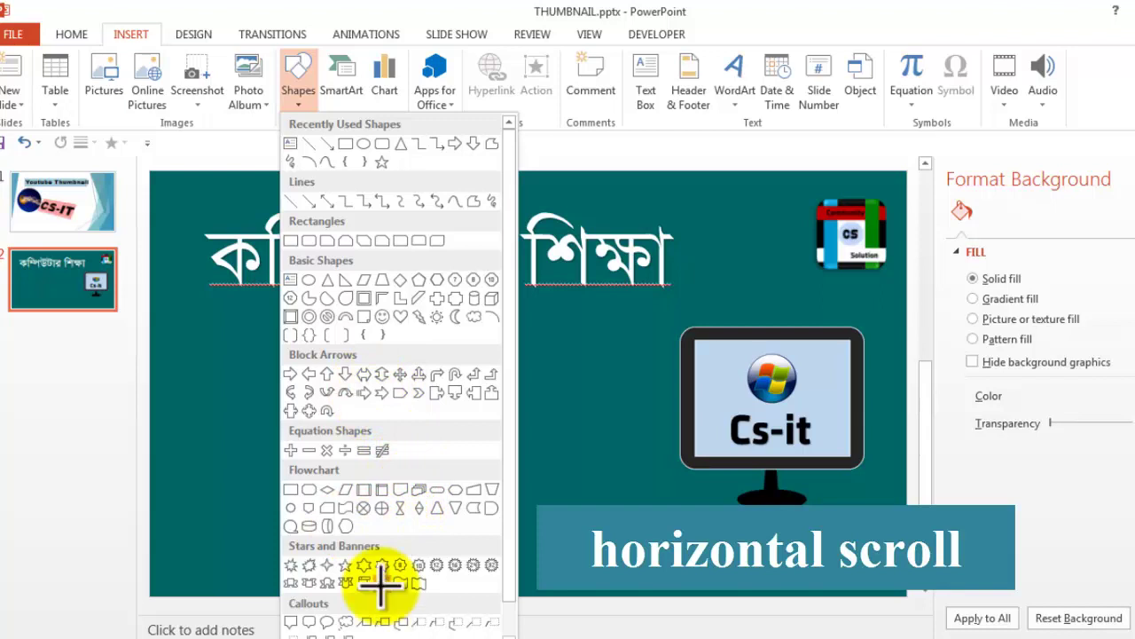
{"action": "left_click", "coordinate": [381, 583]}
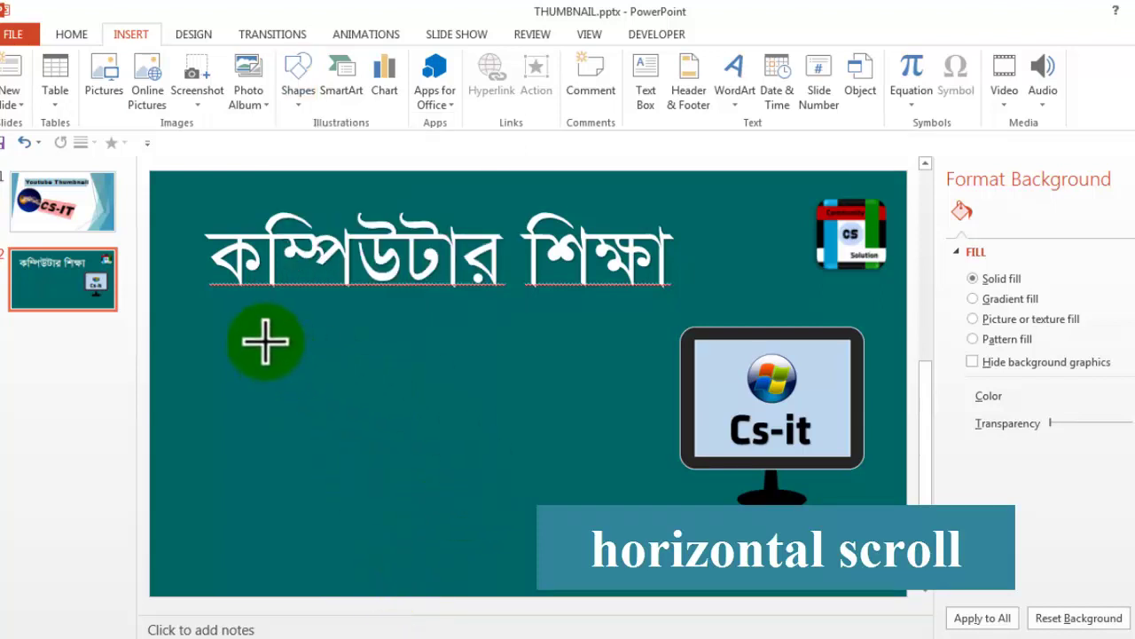
{"action": "mouse_move", "coordinate": [265, 340]}
{"action": "left_mouse_down"}
{"action": "mouse_move", "coordinate": [464, 462]}
{"action": "mouse_move", "coordinate": [561, 467]}
{"action": "left_mouse_up"}
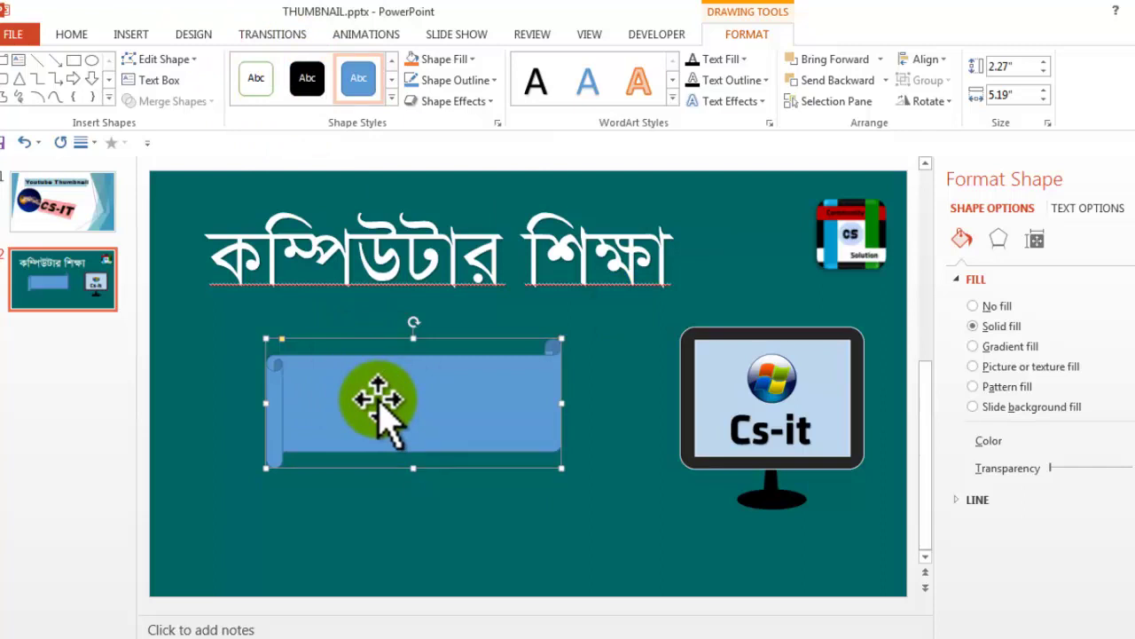
Type 'লেকচারঃ ০১' in the scroll and make the text 54 pt yellow.
{"action": "type", "text": "লেকচারঃ ০১"}
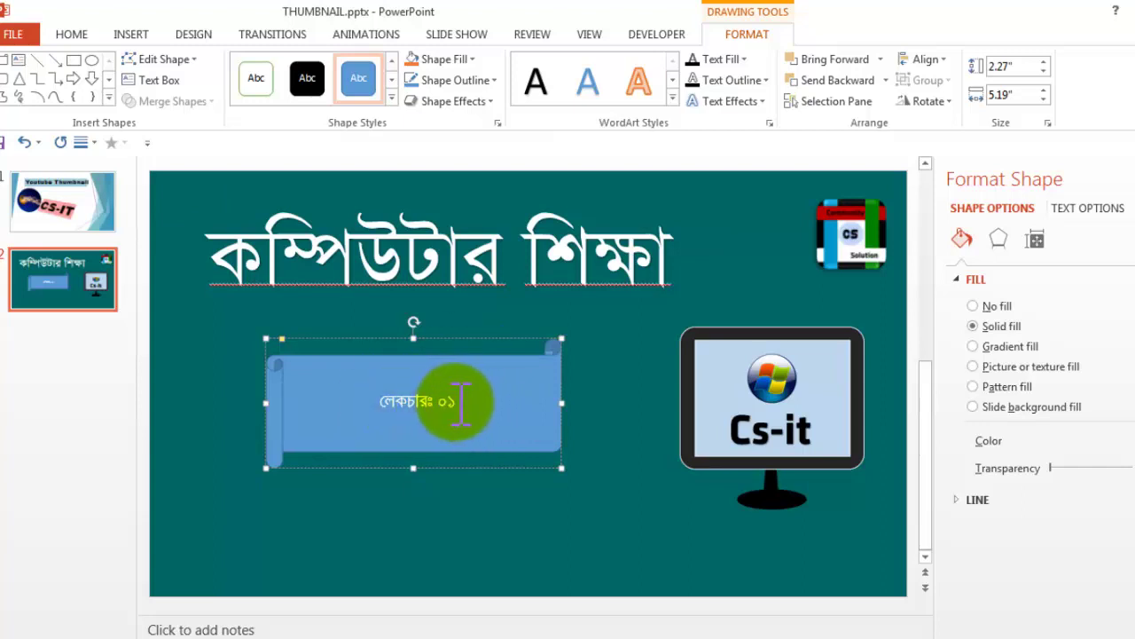
{"action": "key", "text": "ctrl+a"}
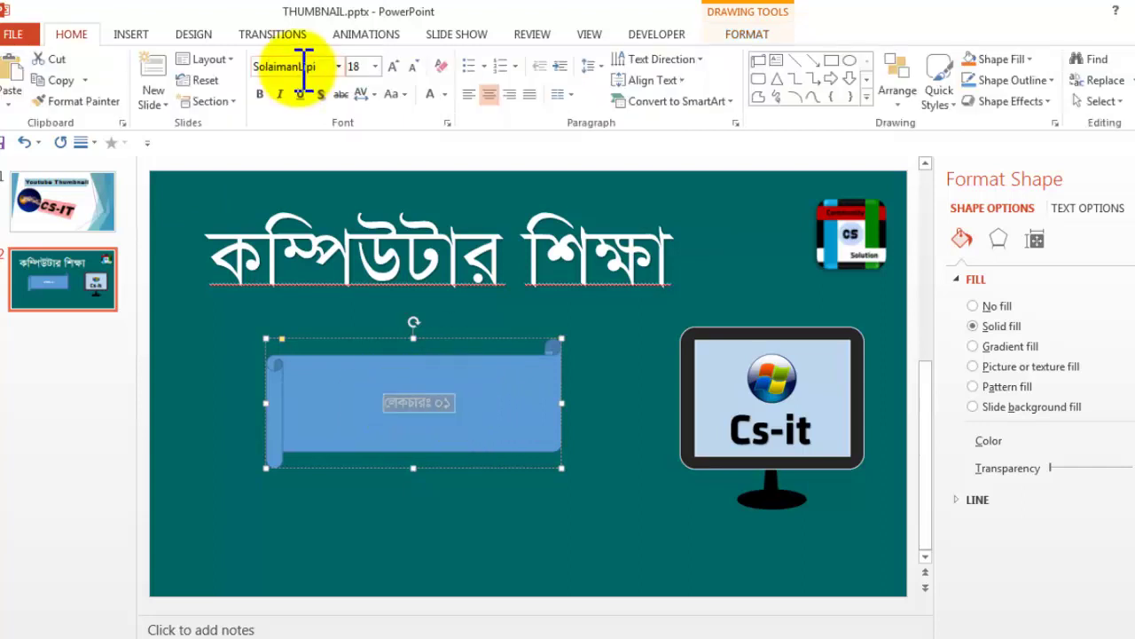
{"action": "left_click", "coordinate": [393, 66]}
{"action": "left_click", "coordinate": [393, 67]}
{"action": "left_click", "coordinate": [393, 67]}
{"action": "left_click", "coordinate": [393, 67]}
{"action": "left_click", "coordinate": [393, 66]}
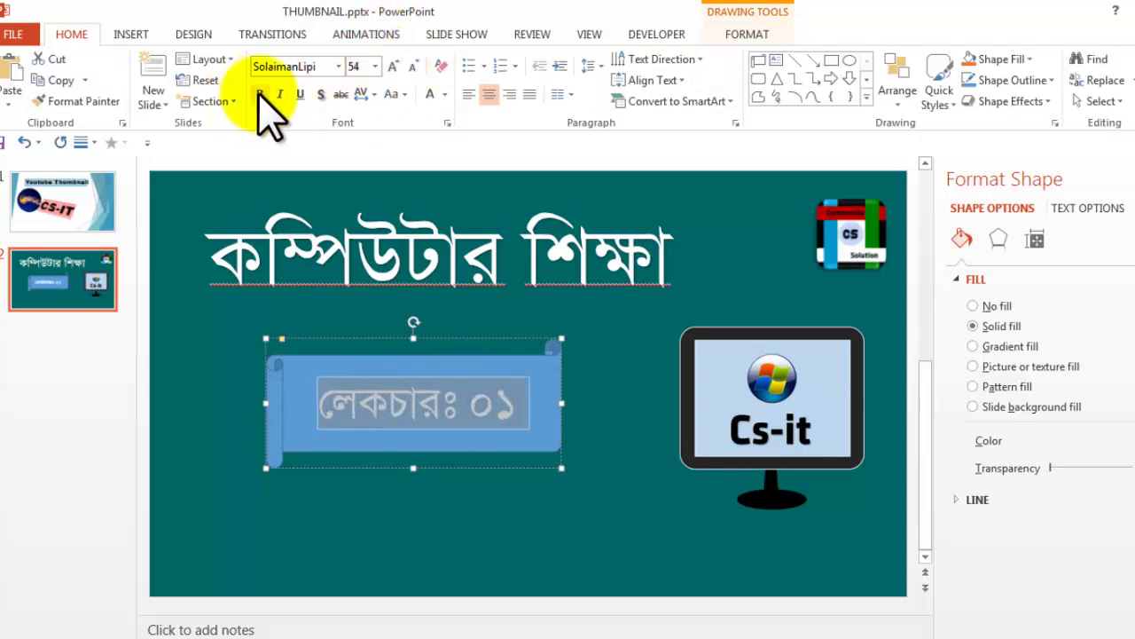
{"action": "left_click", "coordinate": [444, 94]}
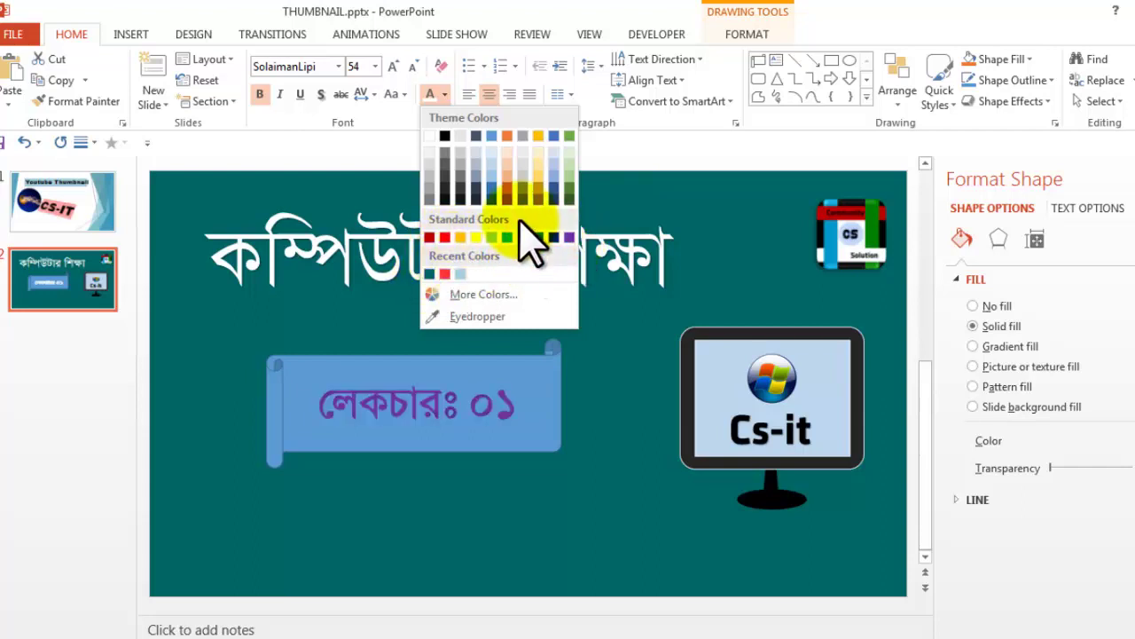
{"action": "left_click", "coordinate": [476, 236]}
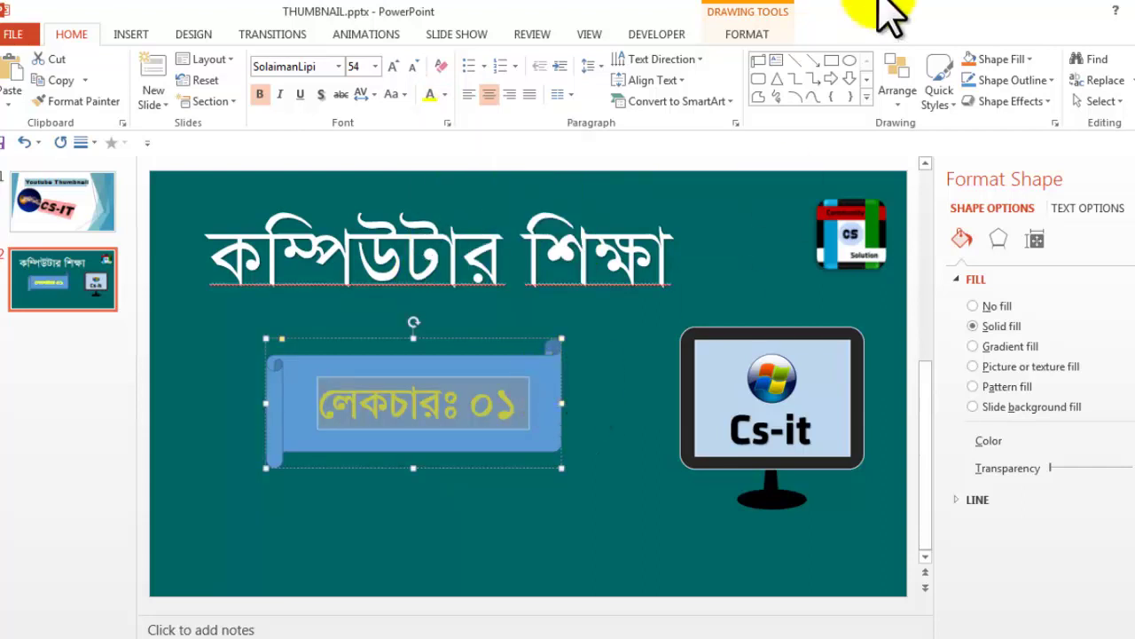
Fill the scroll banner black and nudge it up just under the title.
{"action": "left_click", "coordinate": [743, 35]}
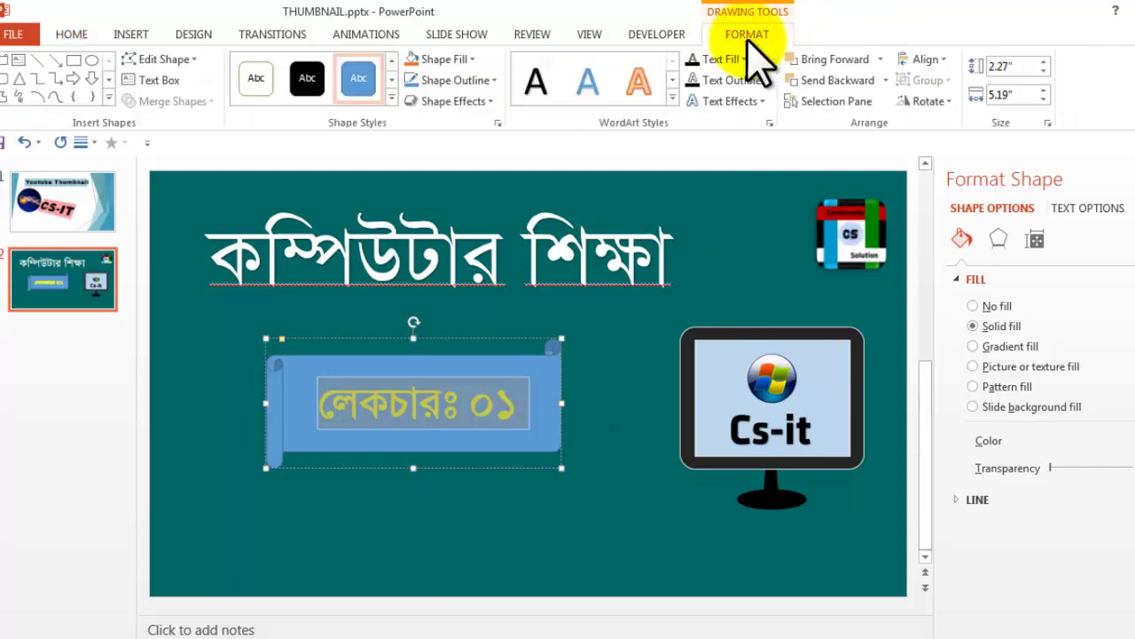
{"action": "left_click", "coordinate": [446, 59]}
{"action": "left_click", "coordinate": [427, 99]}
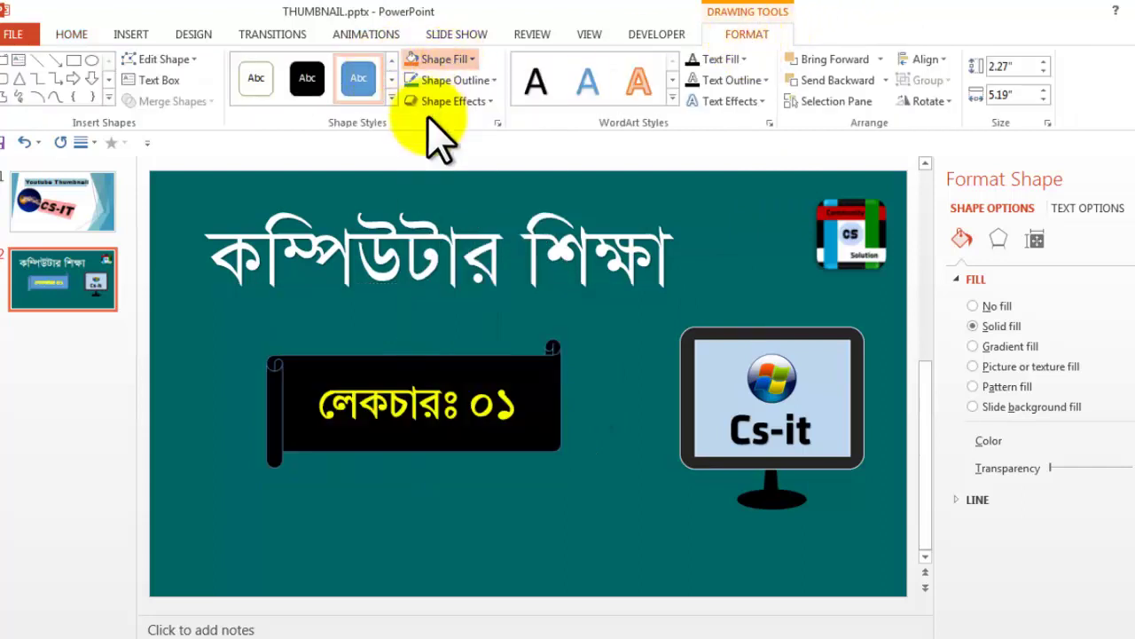
{"action": "left_click", "coordinate": [596, 446]}
{"action": "mouse_move", "coordinate": [546, 390]}
{"action": "left_mouse_down"}
{"action": "mouse_move", "coordinate": [497, 373]}
{"action": "mouse_move", "coordinate": [537, 385]}
{"action": "left_mouse_up"}
{"action": "left_click", "coordinate": [410, 446]}
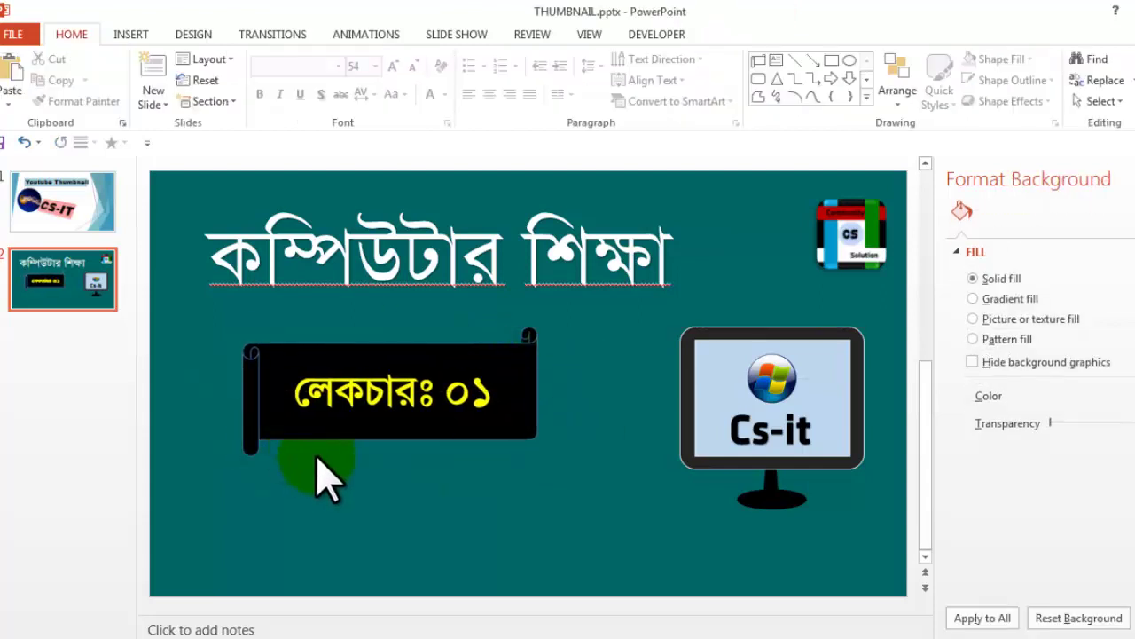
{"action": "left_click", "coordinate": [536, 390]}
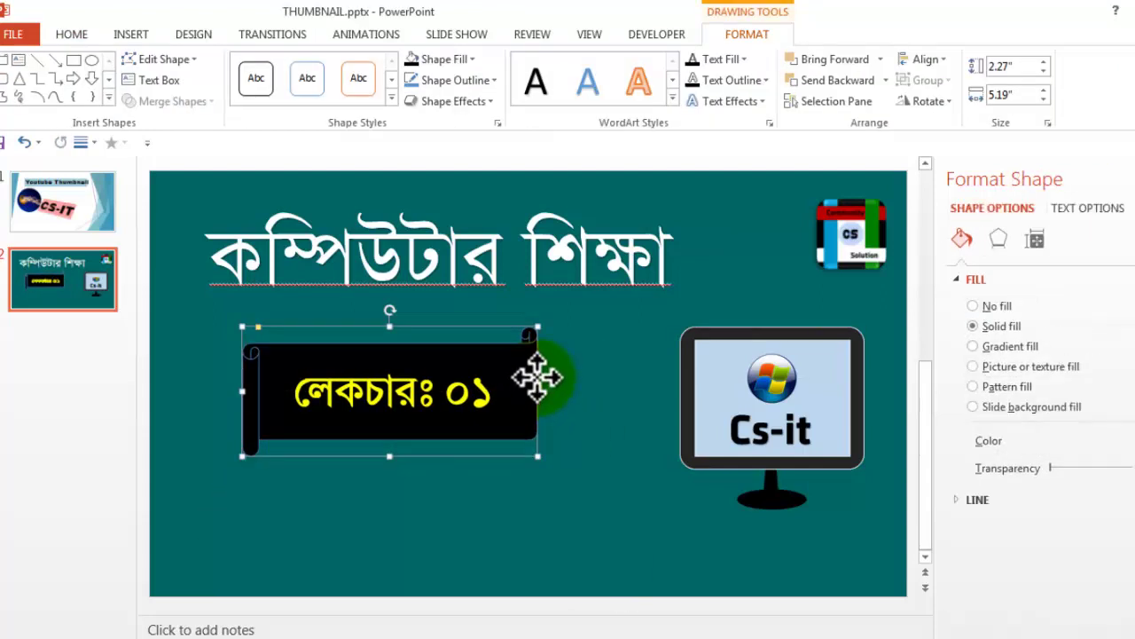
{"action": "left_click_drag", "start_coordinate": [537, 375], "coordinate": [543, 357]}
Duplicate the white 'কম্পিউটার শিক্ষা' title with Ctrl+D, move the copy below the banner, and select its text.
{"action": "left_click", "coordinate": [626, 429]}
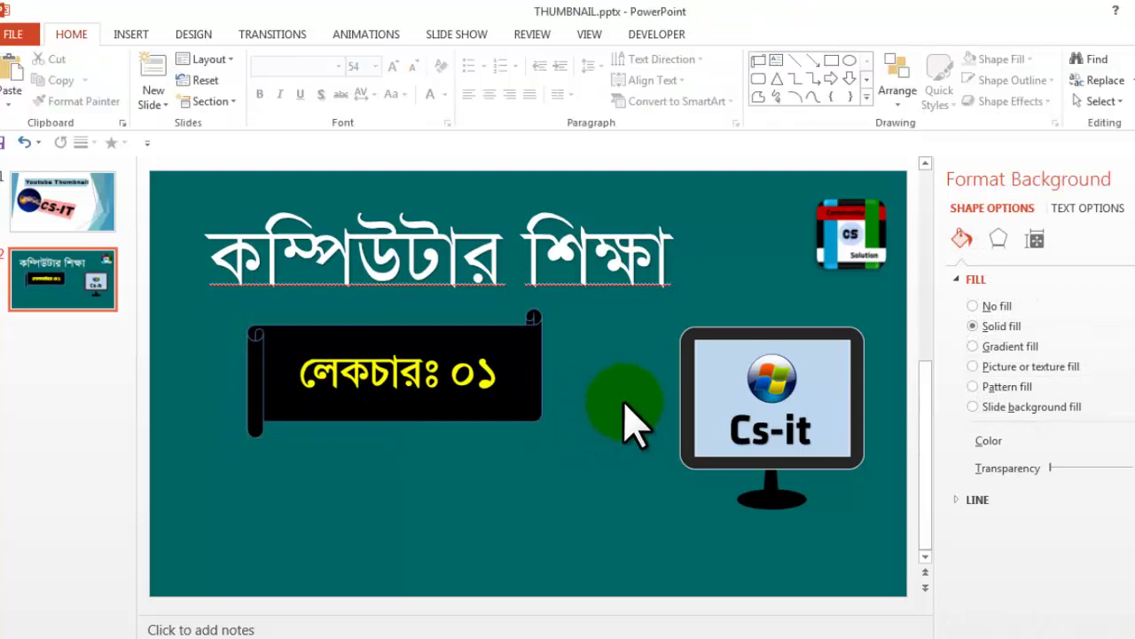
{"action": "left_click", "coordinate": [395, 241]}
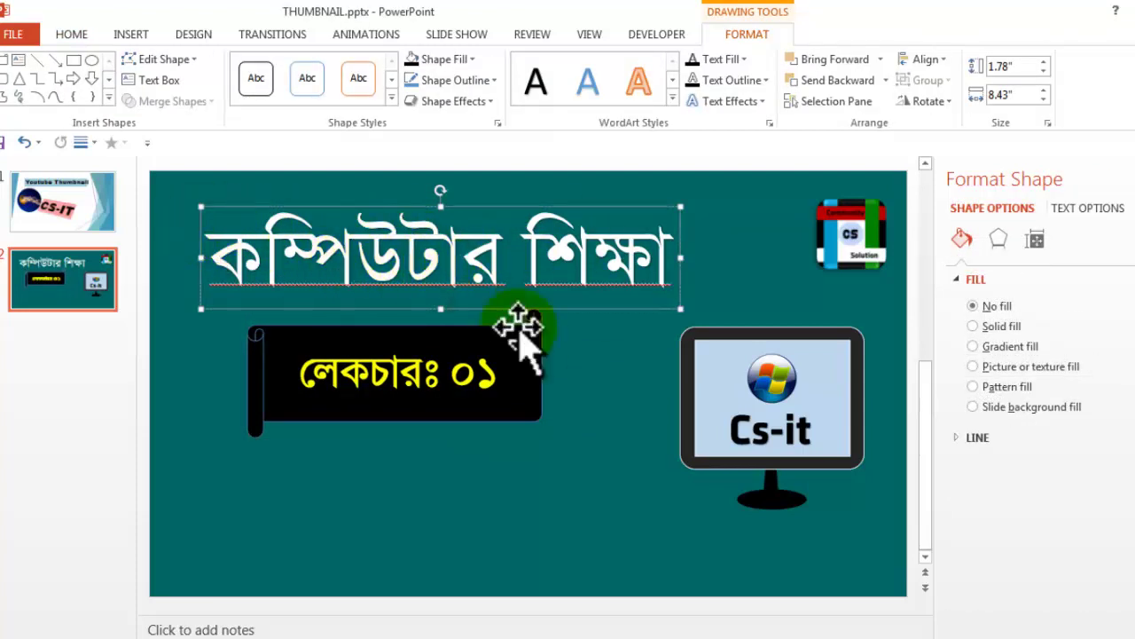
{"action": "key", "text": "ctrl+d"}
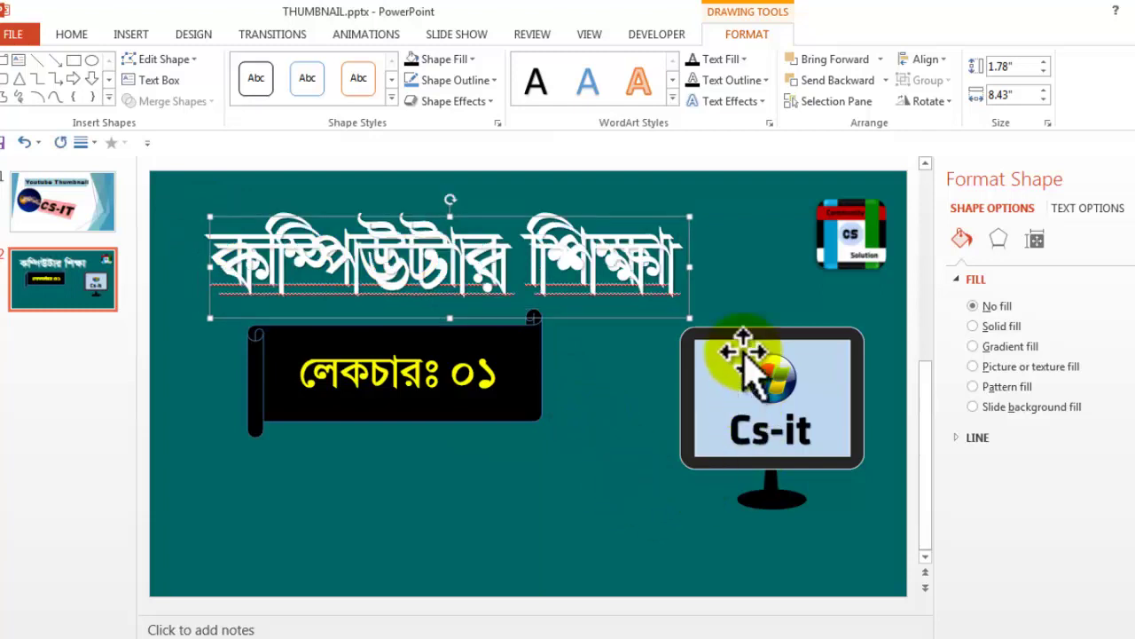
{"action": "left_click_drag", "start_coordinate": [687, 233], "coordinate": [657, 468]}
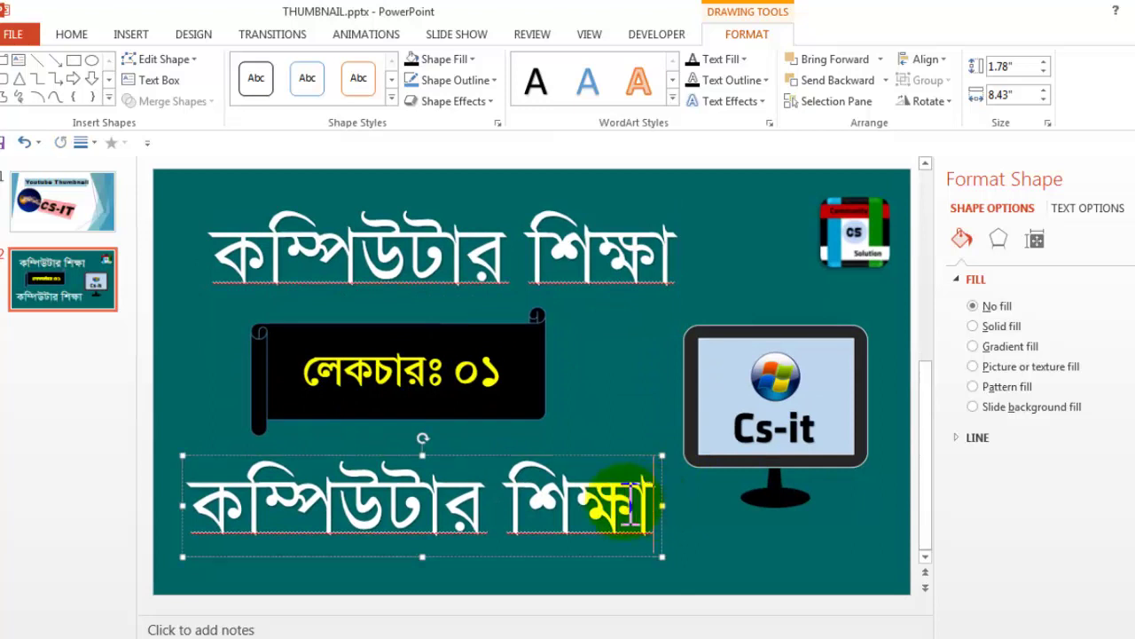
{"action": "left_click_drag", "start_coordinate": [635, 503], "coordinate": [203, 506]}
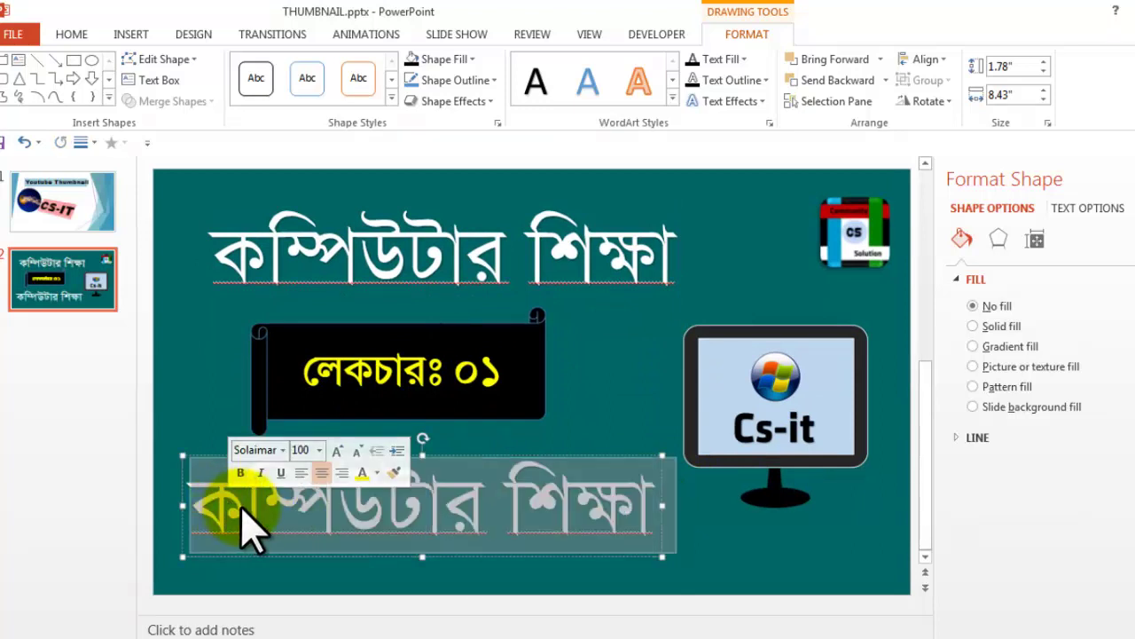
Replace the lower copy's text with 'ভিডিও আপলোড' and reduce it to 80 pt.
{"action": "type", "text": "ভিডিও আপলোড"}
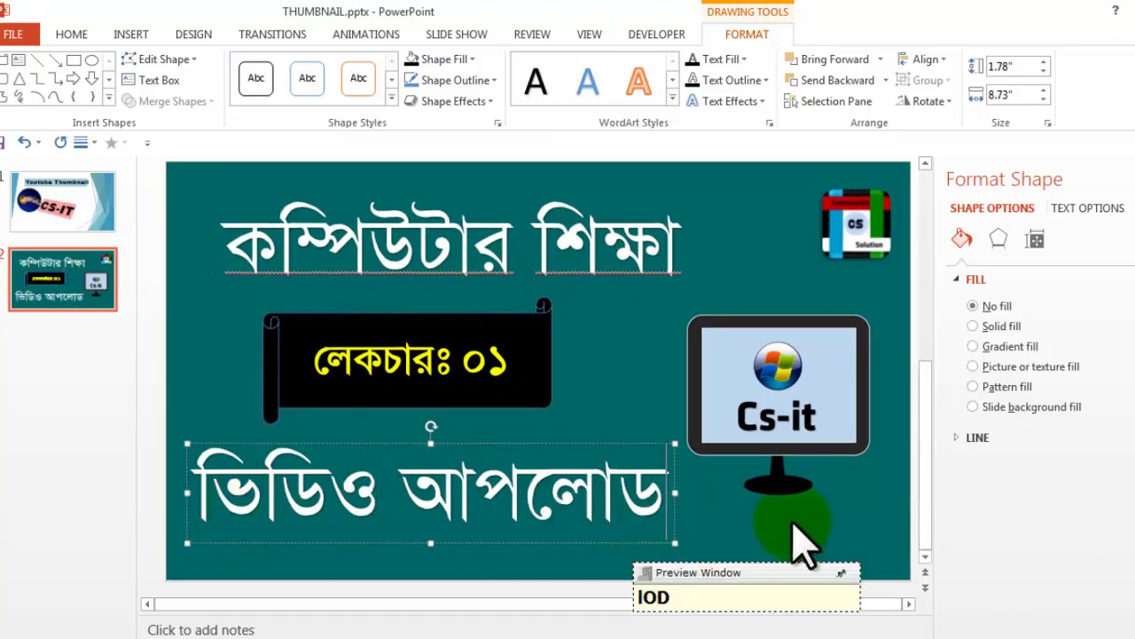
{"action": "left_click", "coordinate": [178, 462]}
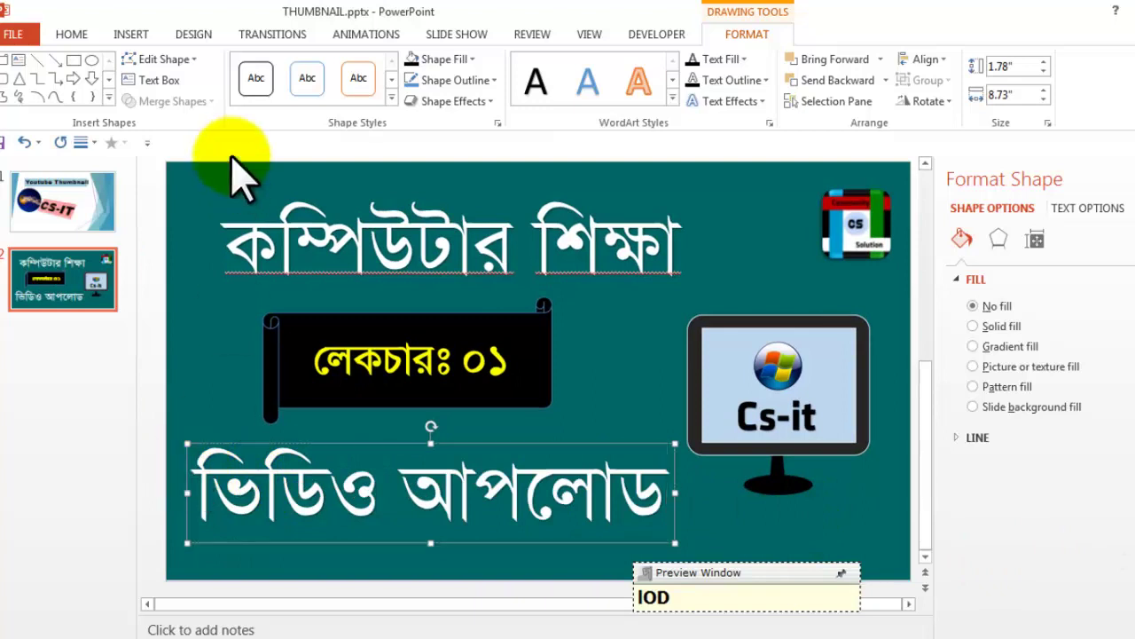
{"action": "left_click", "coordinate": [71, 34]}
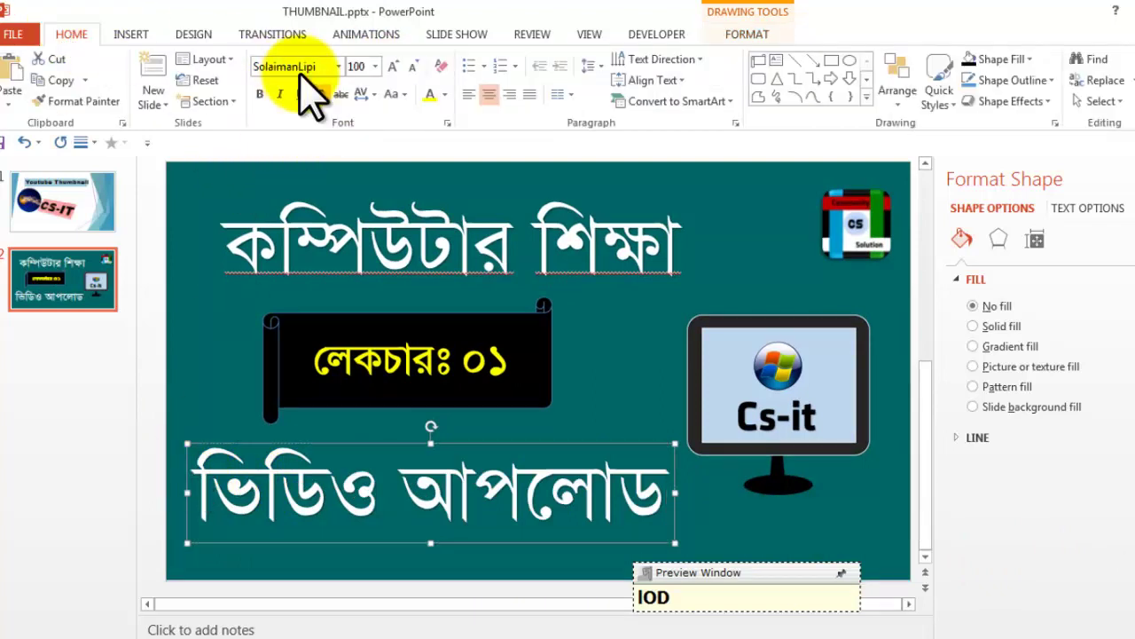
{"action": "left_click", "coordinate": [413, 67]}
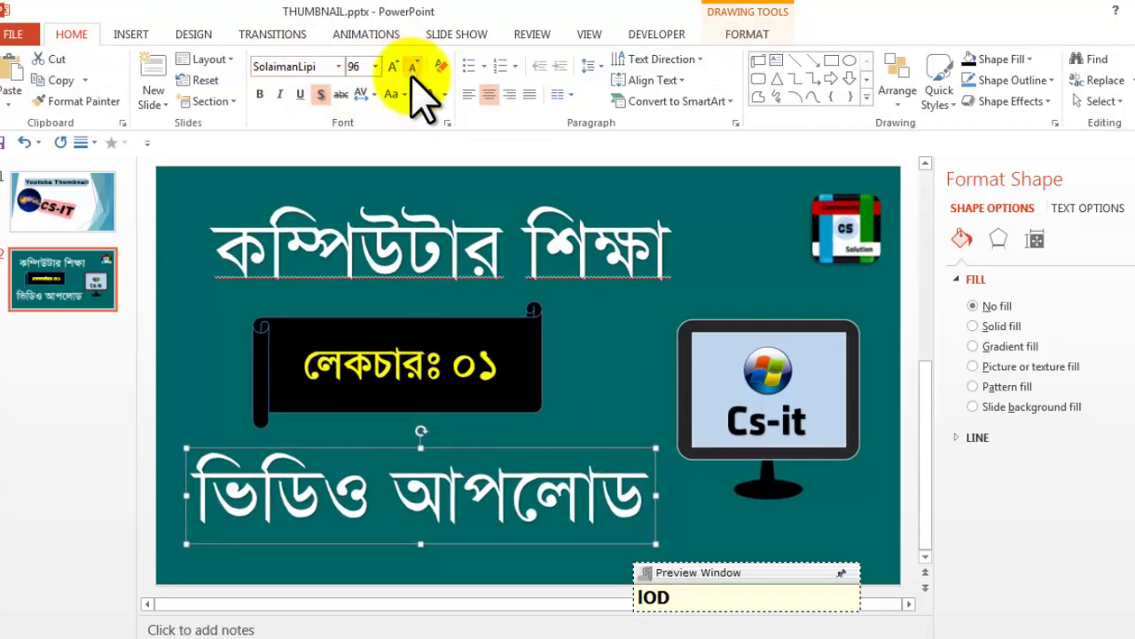
{"action": "left_click", "coordinate": [414, 67]}
{"action": "left_click", "coordinate": [413, 67]}
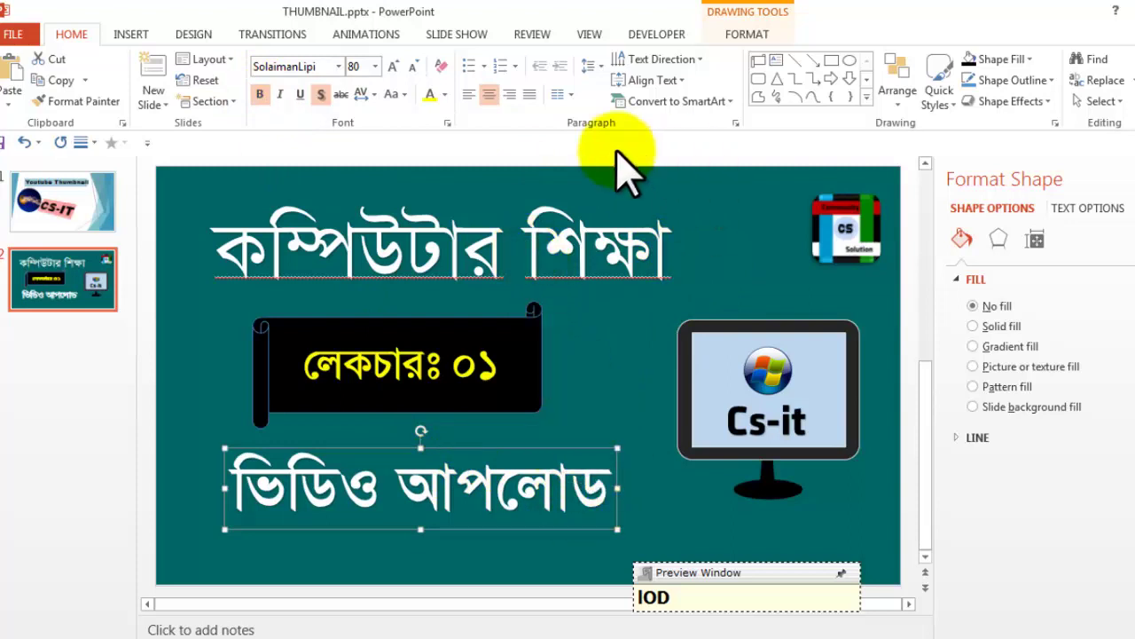
{"action": "left_click", "coordinate": [577, 395]}
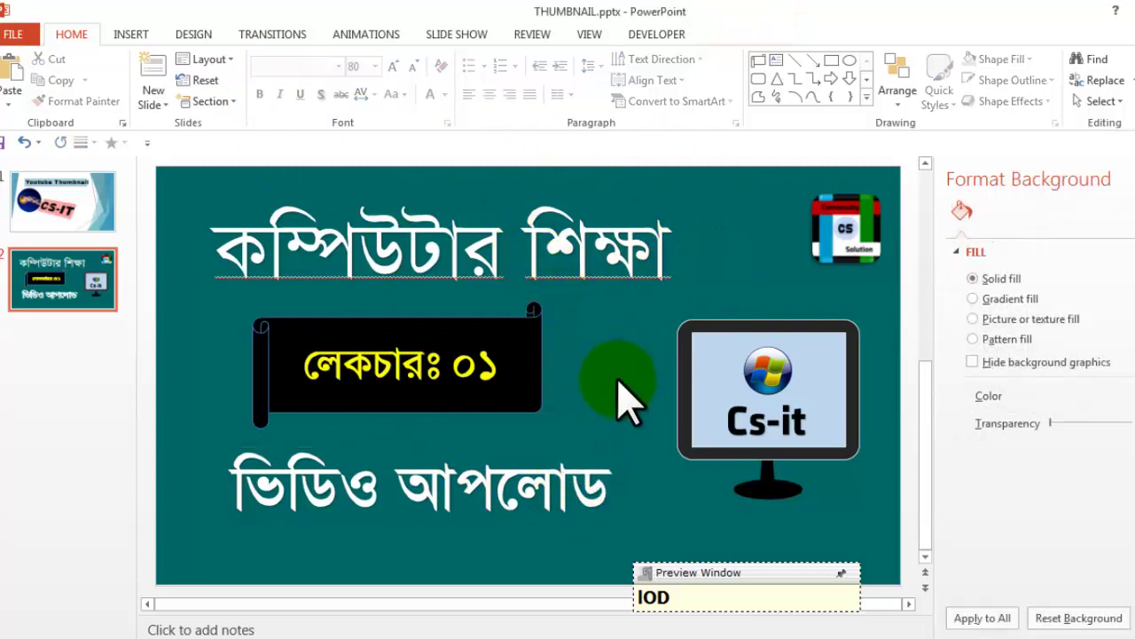